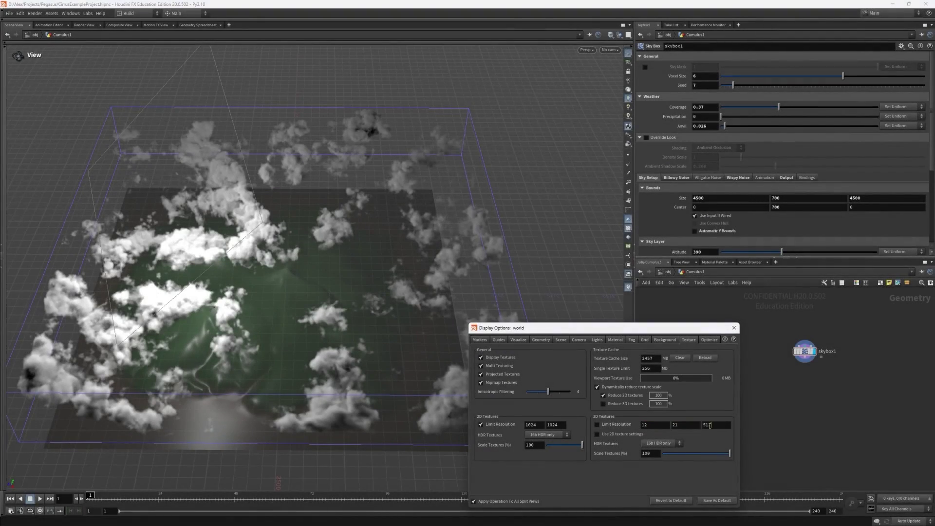
- Enable the 3D Textures Limit Resolution option and set its value to 21
double_click(710, 425)
type("21")
left_click(597, 424)
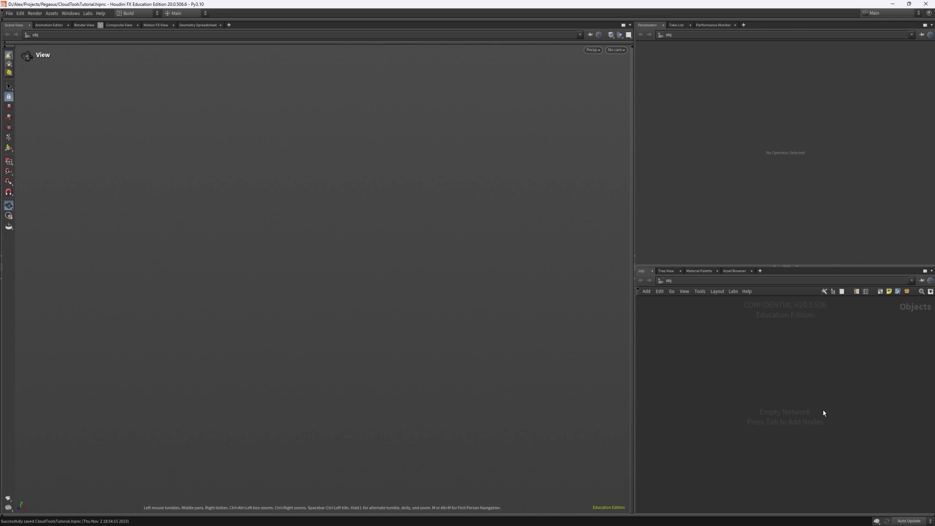
- Add a Sky Light rig to the scene
key("Tab")
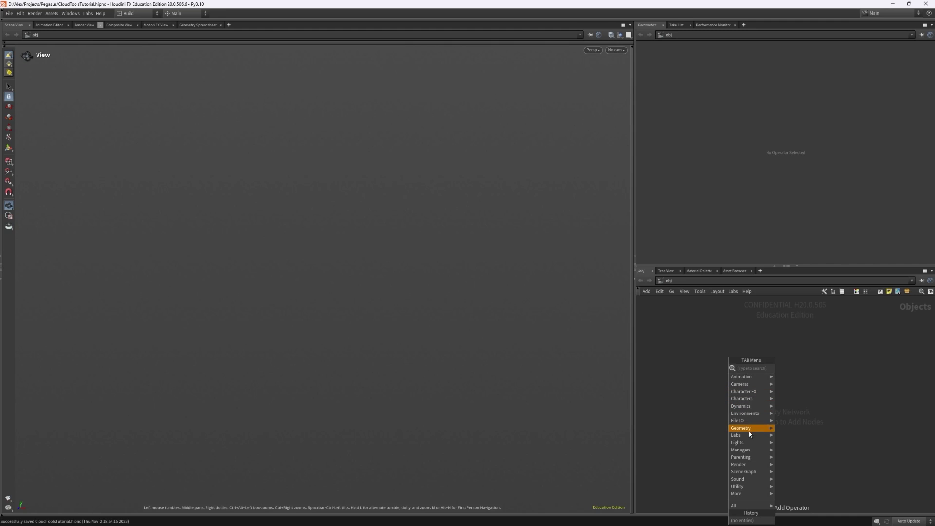
mouse_move(756, 446)
left_click(792, 501)
left_click(708, 356)
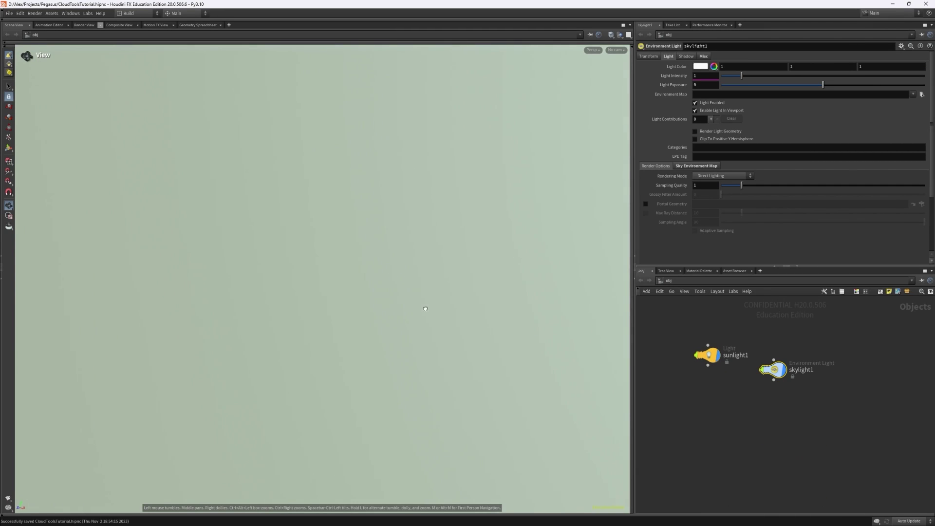
- Add a Geometry object, rename it 'Cloud', and dive inside it
key("Tab")
mouse_move(728, 427)
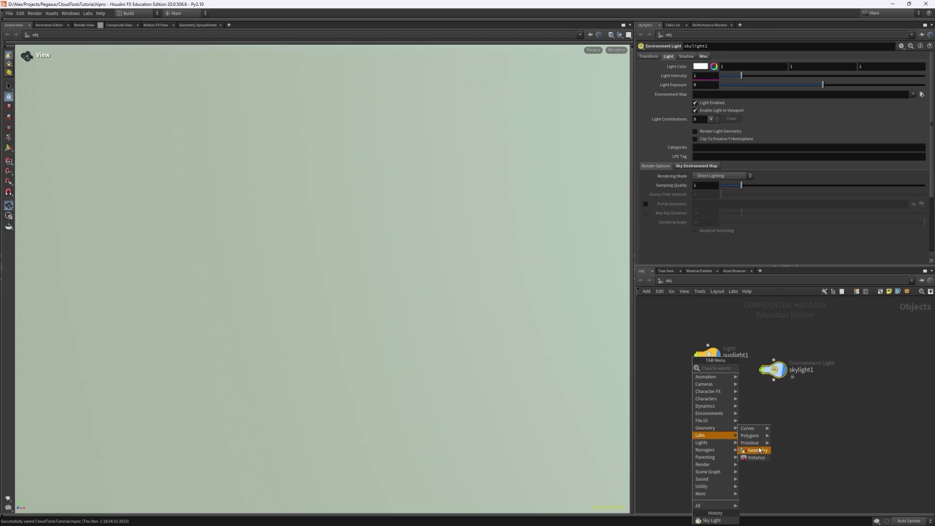
left_click(752, 450)
left_click(729, 405)
double_click(765, 402)
type("Clou")
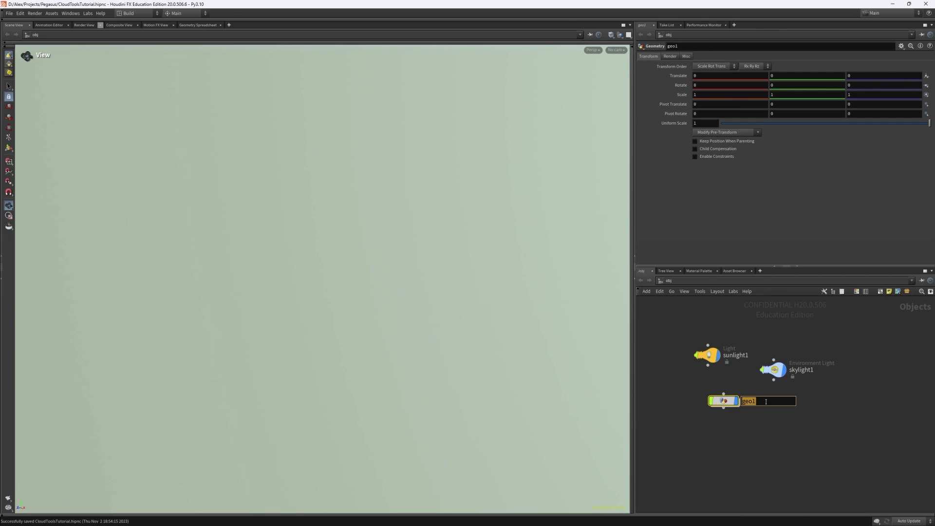
type("d")
key("Return")
double_click(721, 401)
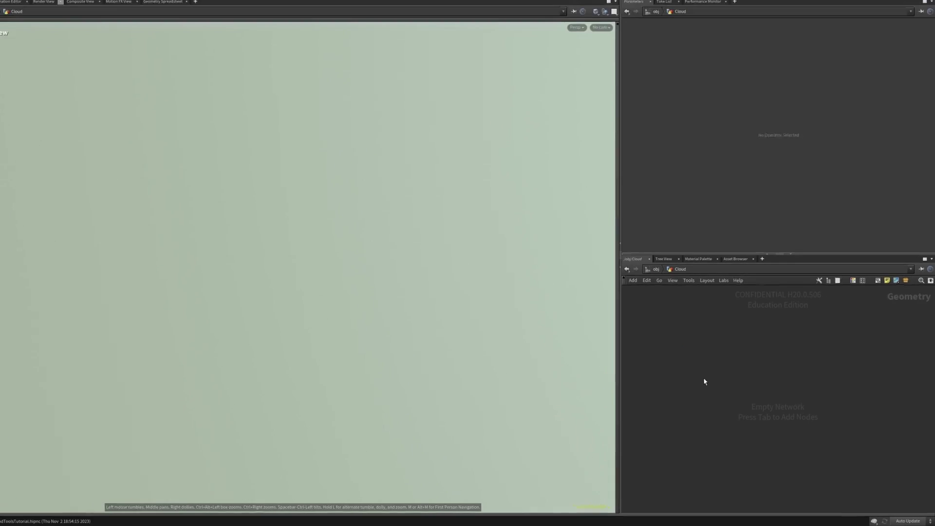
- Place a Cloud Shape Generate node (cloudshapegenerate1) in the Cloud network
key("Tab")
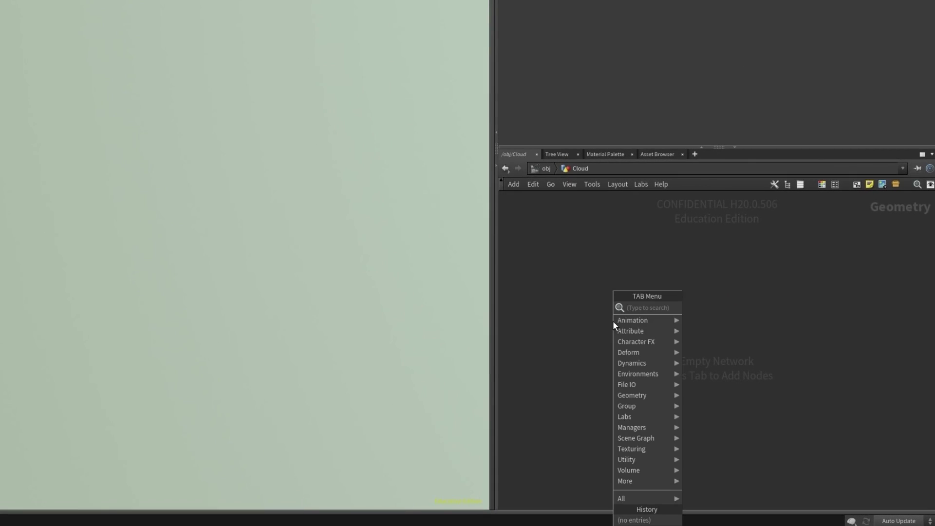
mouse_move(667, 376)
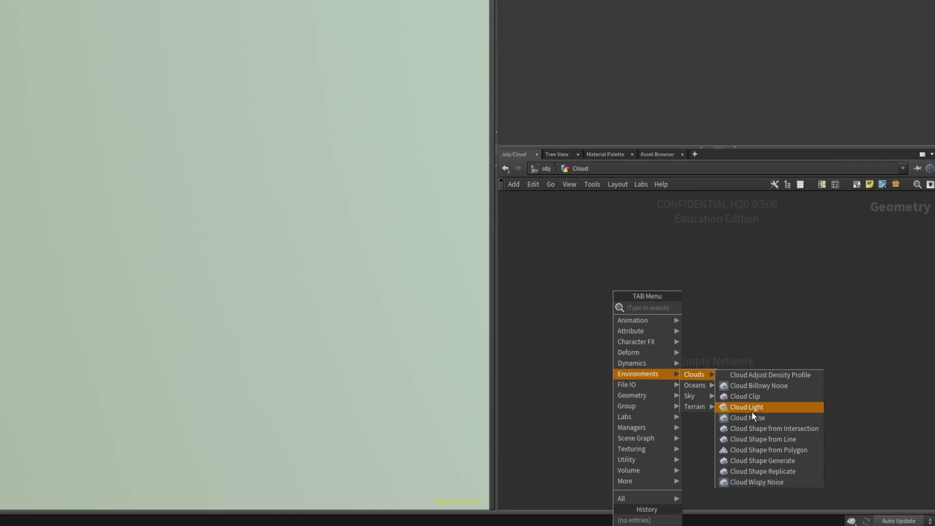
left_click(762, 461)
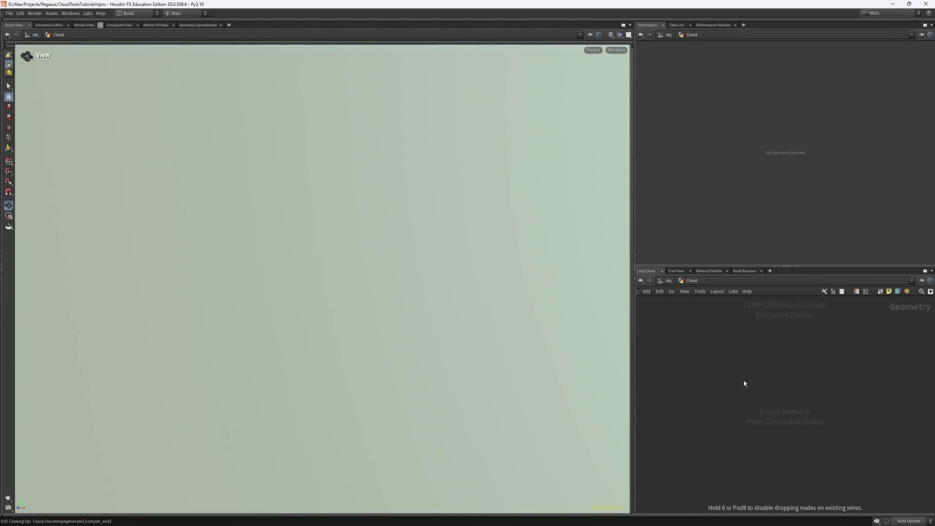
left_click(744, 382)
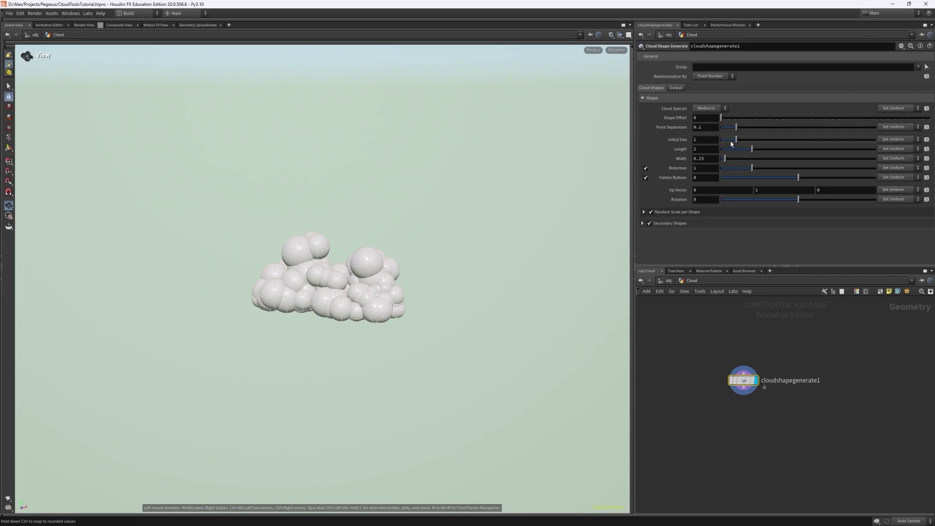
- Nudge the shape offset and add a Cloud Shape from Polygon node under the rubber toy
left_click_drag(721, 118, 747, 119)
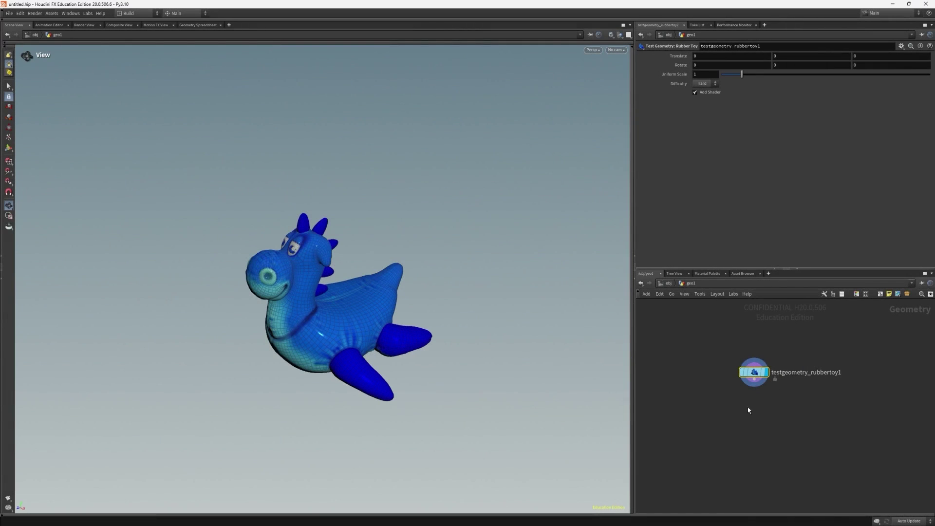
key("Tab")
mouse_move(811, 418)
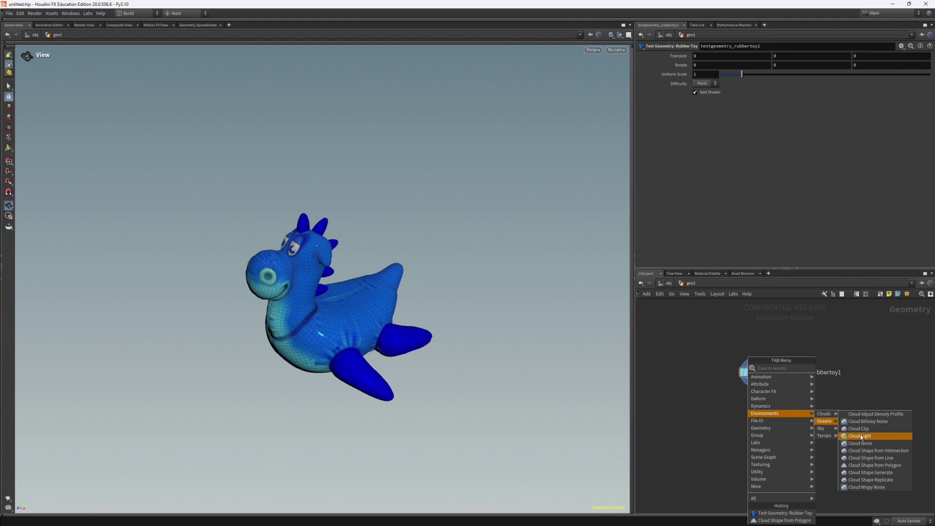
left_click(867, 467)
left_click(753, 391)
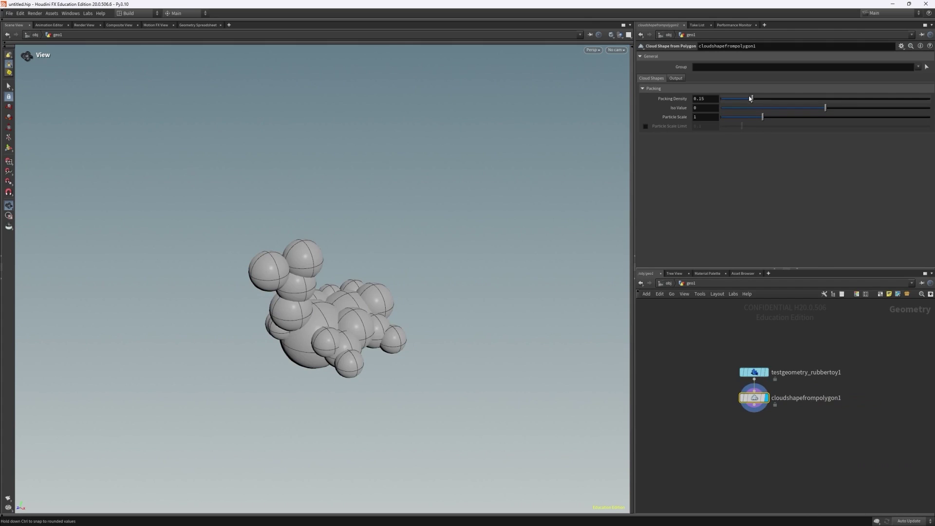
- Raise Packing Density to about 0.58 and set Shape Offset to 1
left_click_drag(752, 98, 821, 99)
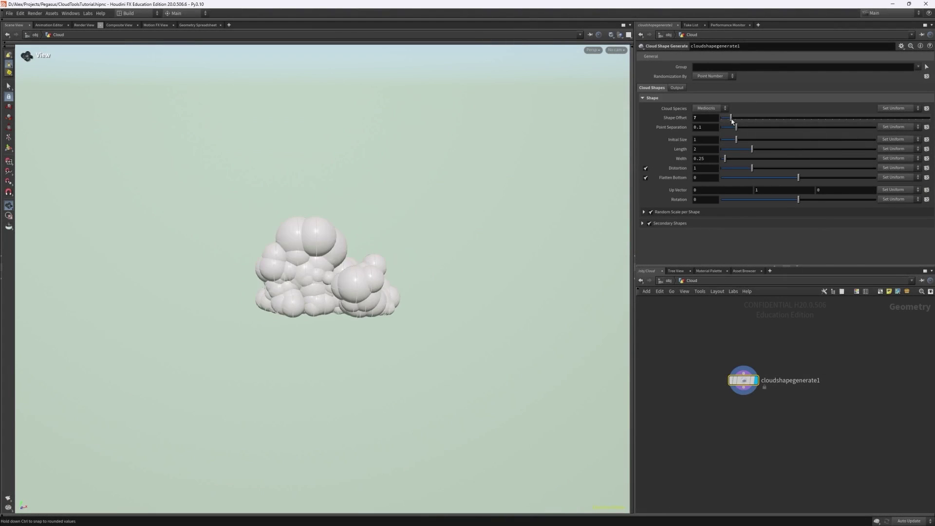
left_click_drag(724, 118, 724, 122)
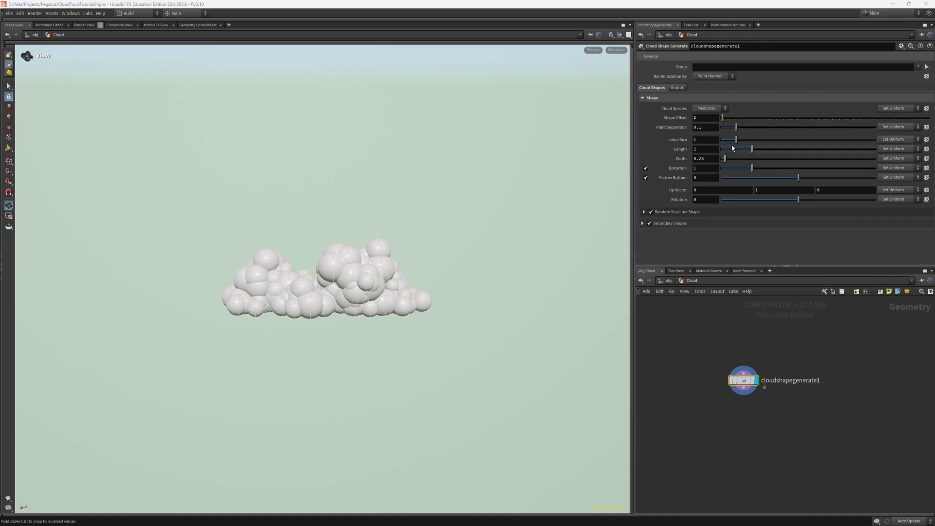
- Try Humilis and Congestus cloud species, raise the shape offset, and settle on Mediocris
left_click(709, 108)
left_click(709, 104)
left_click_drag(723, 117, 872, 118)
left_click(709, 108)
left_click(707, 128)
left_click(710, 109)
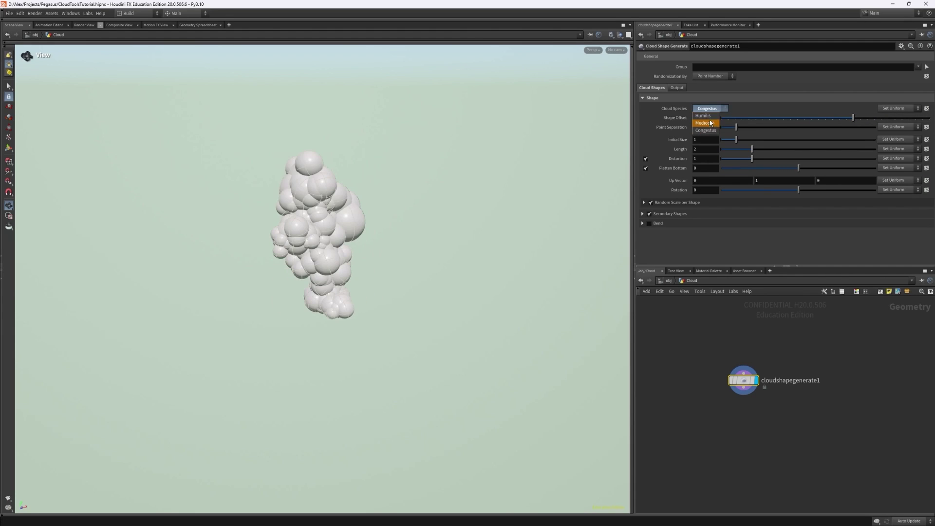
left_click(710, 123)
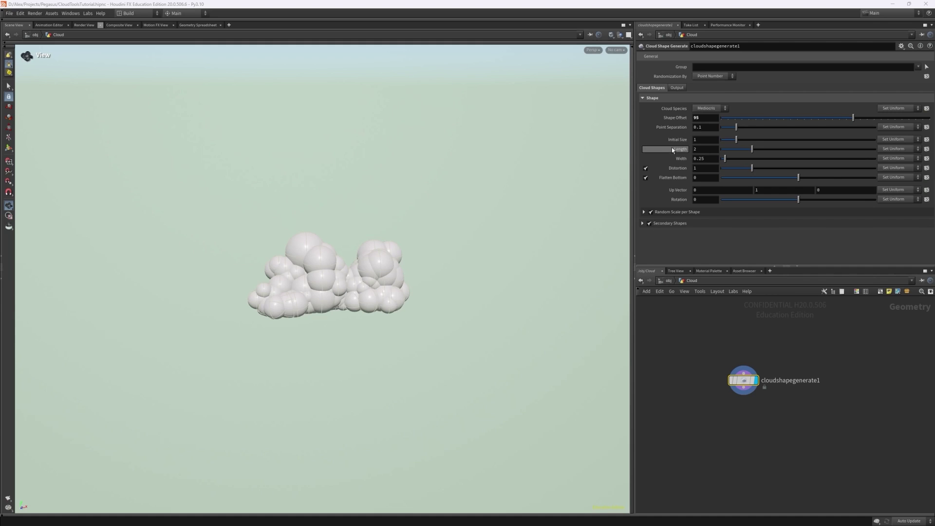
- View the cloud from above and try a longer Length, then undo it
left_click_drag(511, 246, 875, 140)
scroll(460, 326, "down", 5)
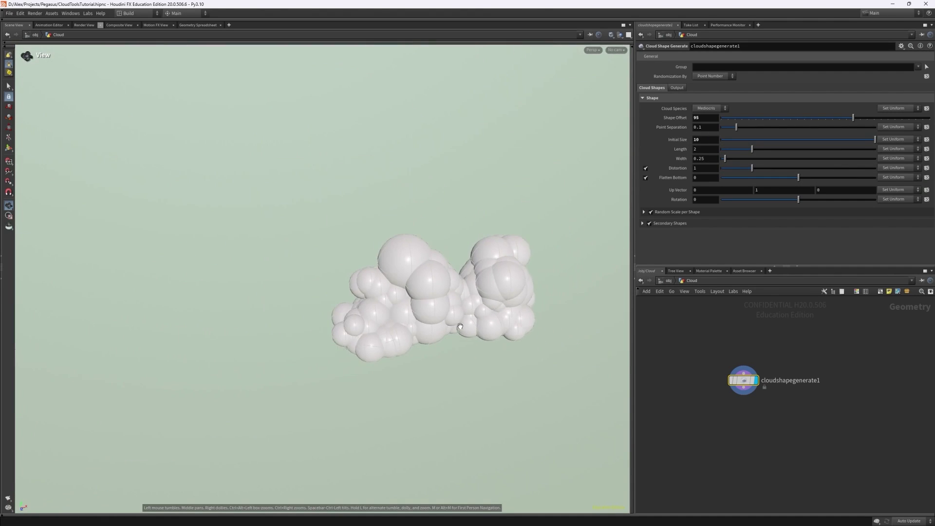
left_click_drag(752, 148, 797, 180)
key("ctrl+z")
- Reset Flatten Bottom to its default 0 and check the cloud from the side
left_click_drag(439, 301, 471, 322)
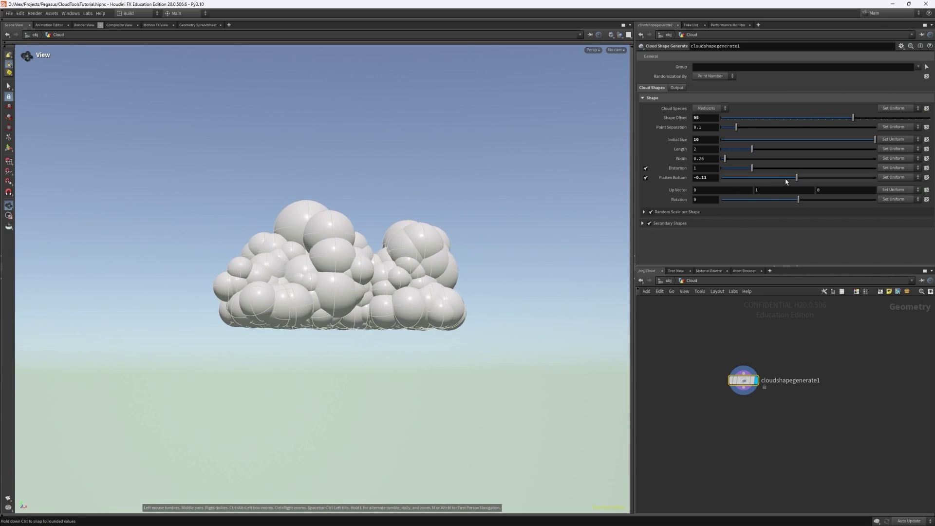
left_click_drag(785, 180, 807, 178)
key("ctrl+z")
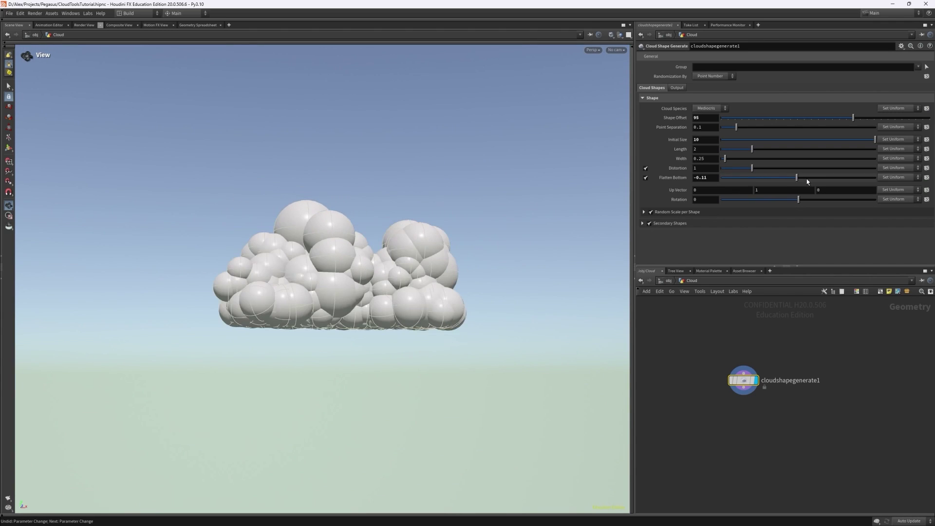
middle_click(807, 179, "ctrl")
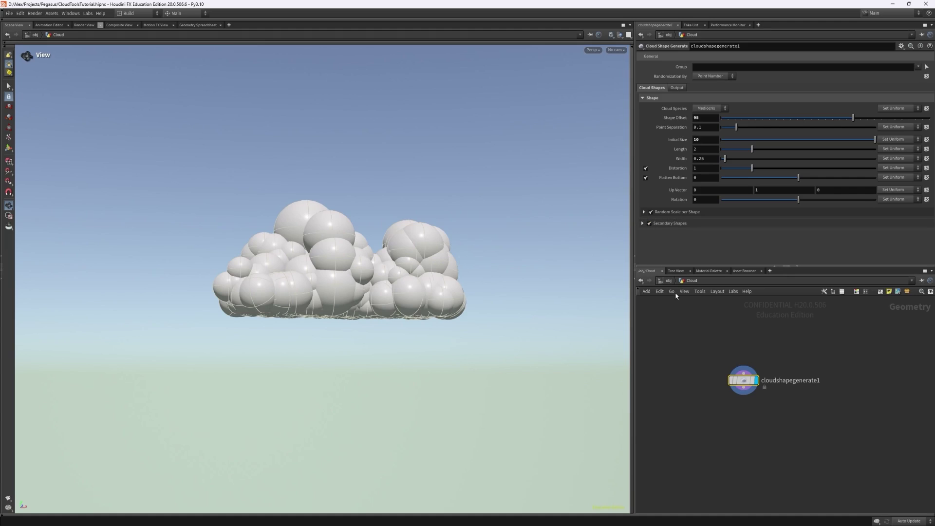
left_click_drag(518, 317, 500, 361)
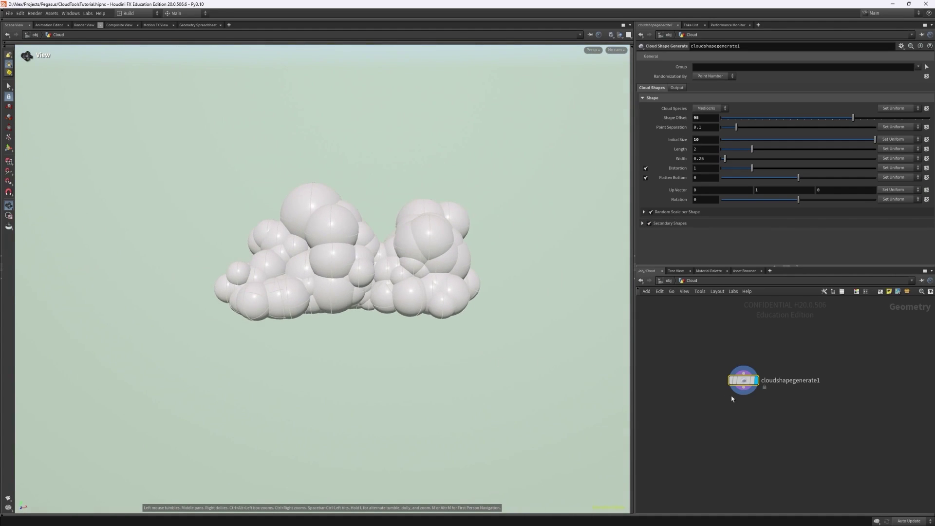
left_click_drag(599, 312, 623, 290)
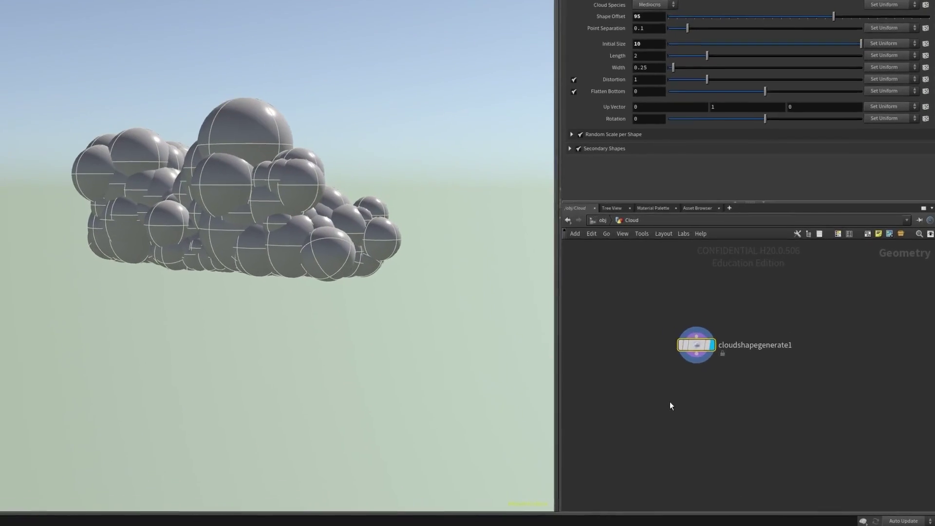
key("Tab")
- Add and display Cloud Shape from Intersection below cloudshapegenerate1, keeping input geometry in the output
mouse_move(731, 400)
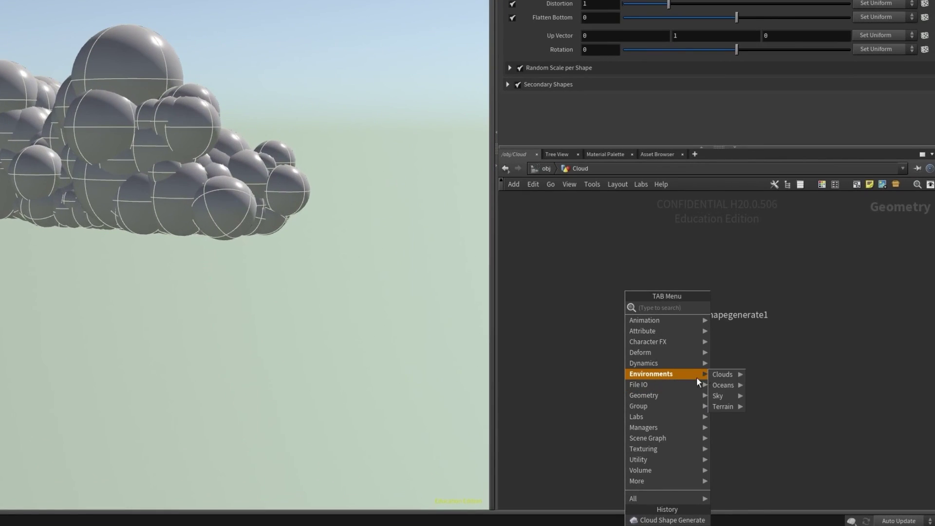
mouse_move(763, 399)
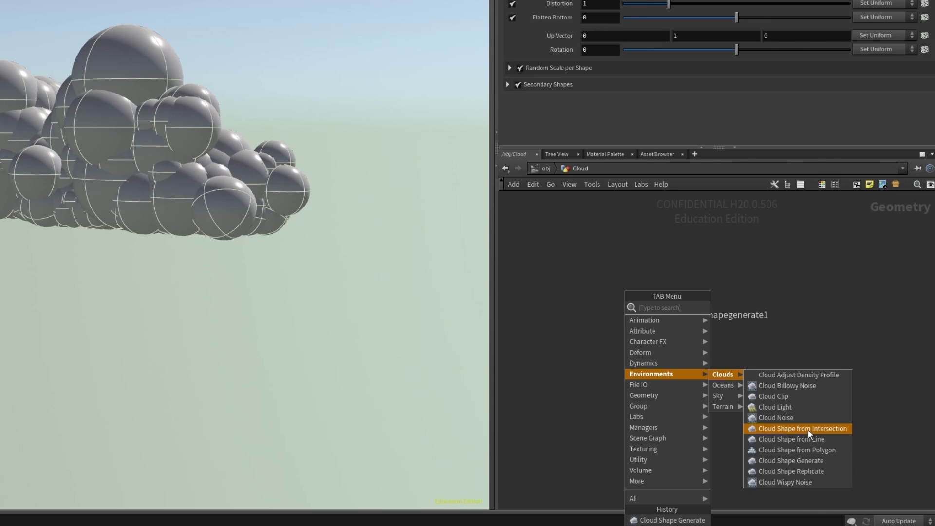
left_click(808, 430)
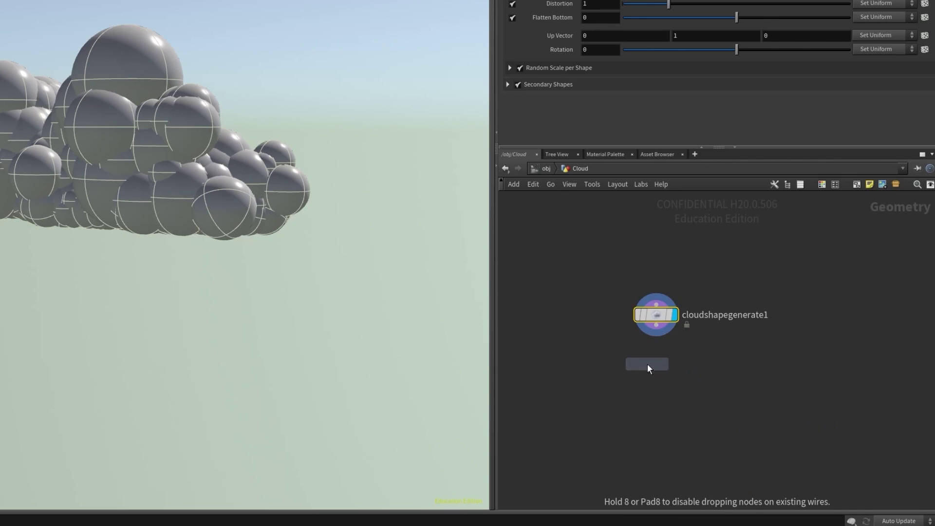
left_click(645, 363)
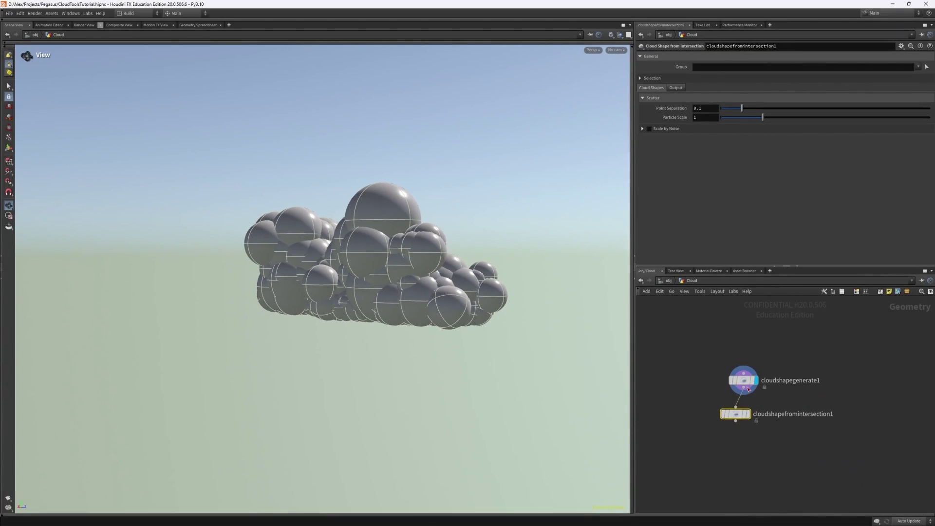
left_click_drag(735, 414, 744, 407)
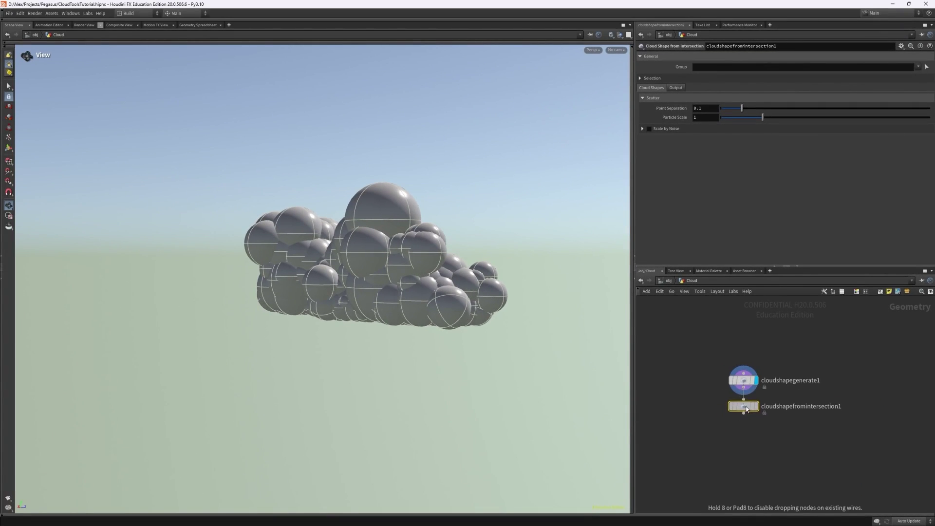
left_click(755, 407)
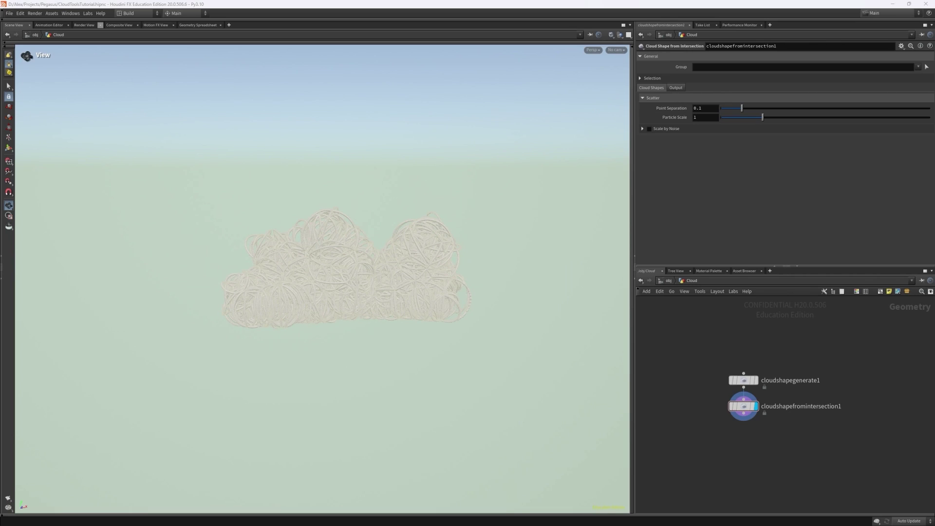
left_click(675, 88)
left_click(694, 108)
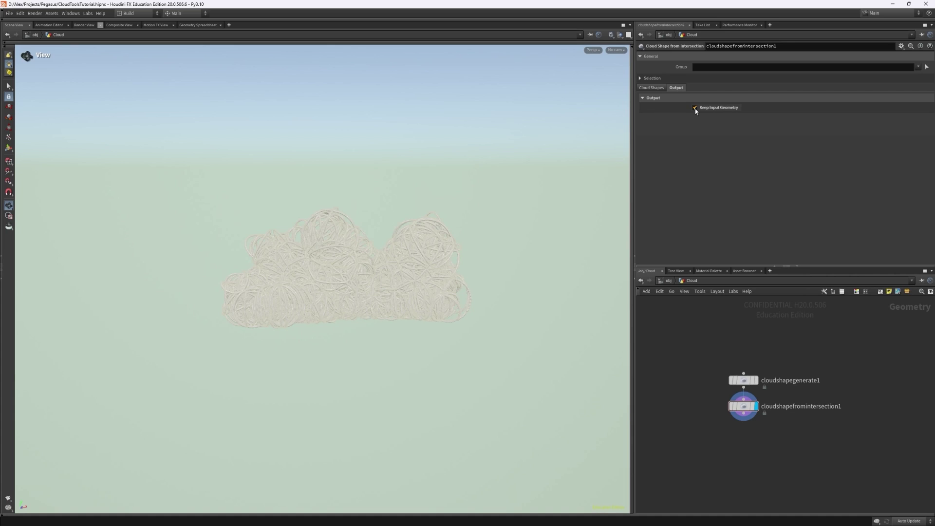
left_click(650, 91)
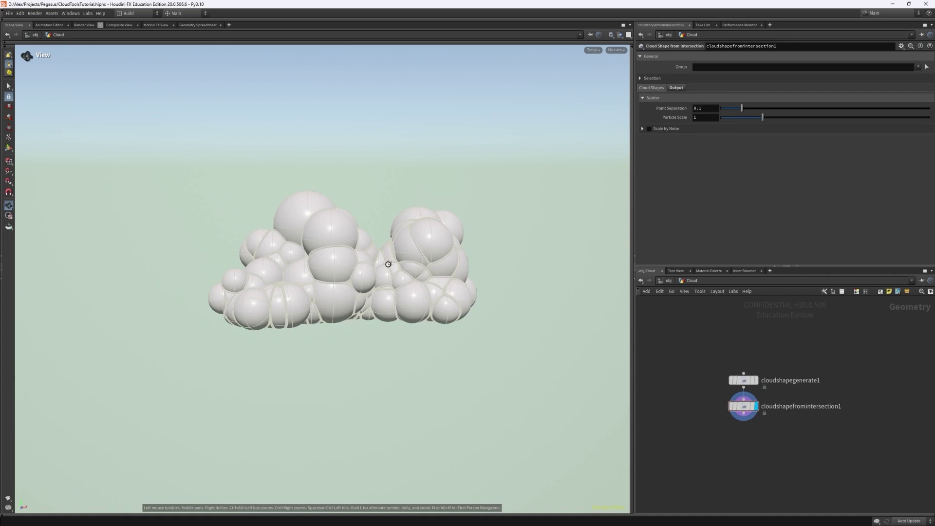
- Set Point Separation to 0.33, enable Scale by Noise, and lower Scale Max to about 1.74
left_click_drag(389, 265, 350, 276)
scroll(350, 276, "up", 3)
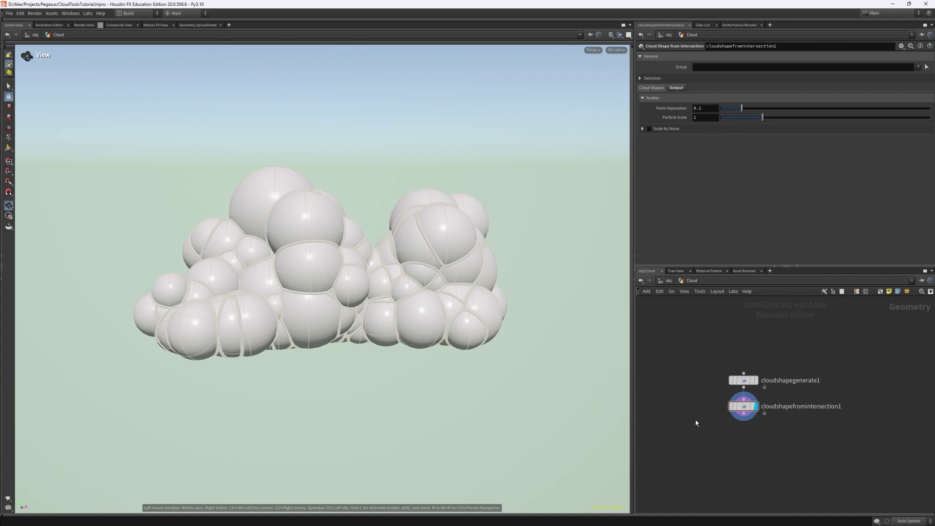
left_click(715, 108)
type("0.33")
key("Return")
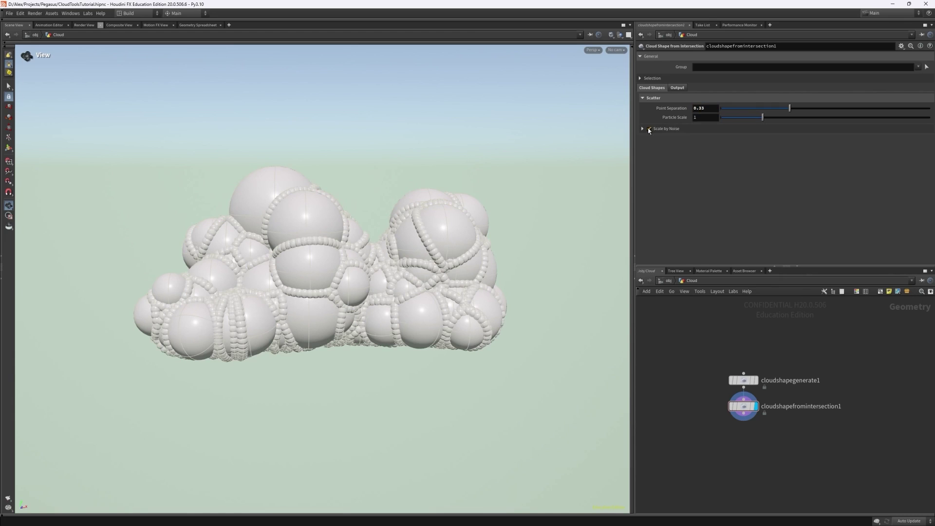
left_click(649, 129)
left_click(642, 130)
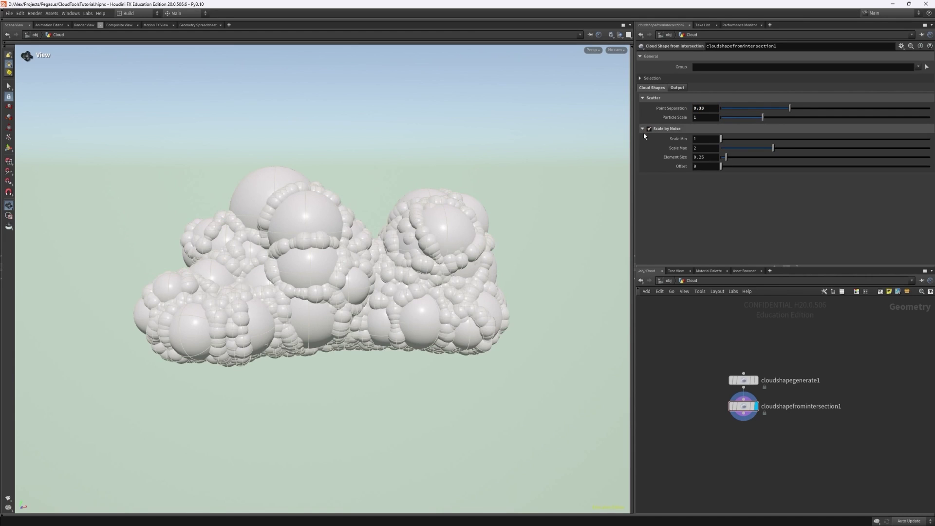
left_click_drag(773, 147, 758, 147)
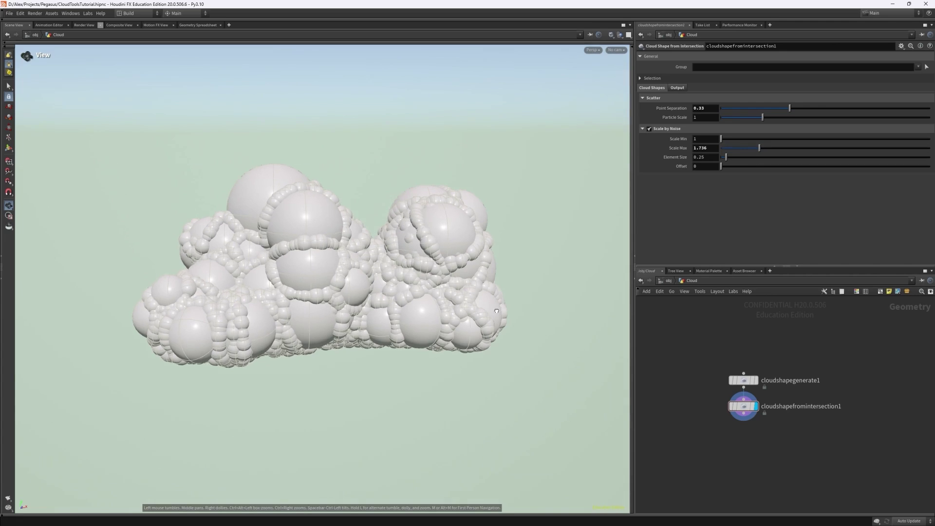
mouse_move(496, 311)
left_mouse_down()
mouse_move(532, 317)
mouse_move(506, 314)
left_mouse_up()
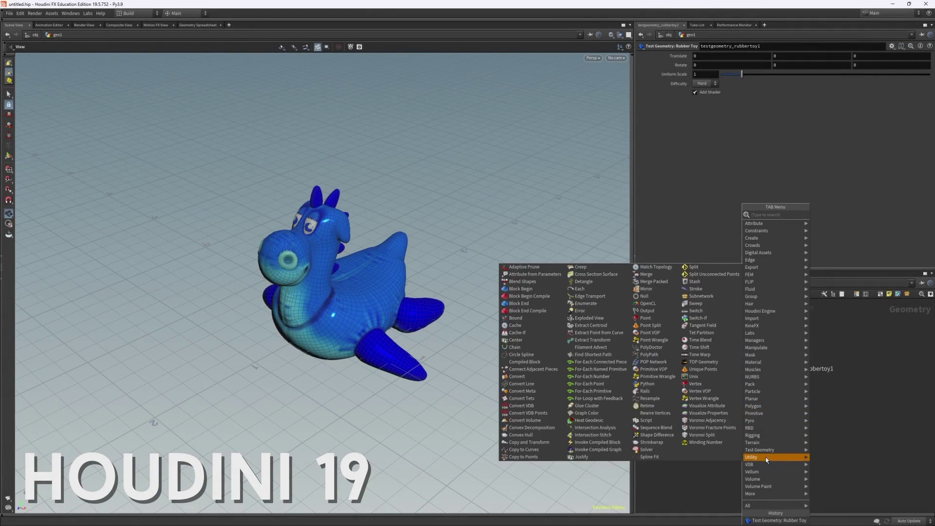
- Add and display a Cloud node (cloud1) under the rubber toy, then review Density and Scatter Shapes settings
mouse_move(753, 479)
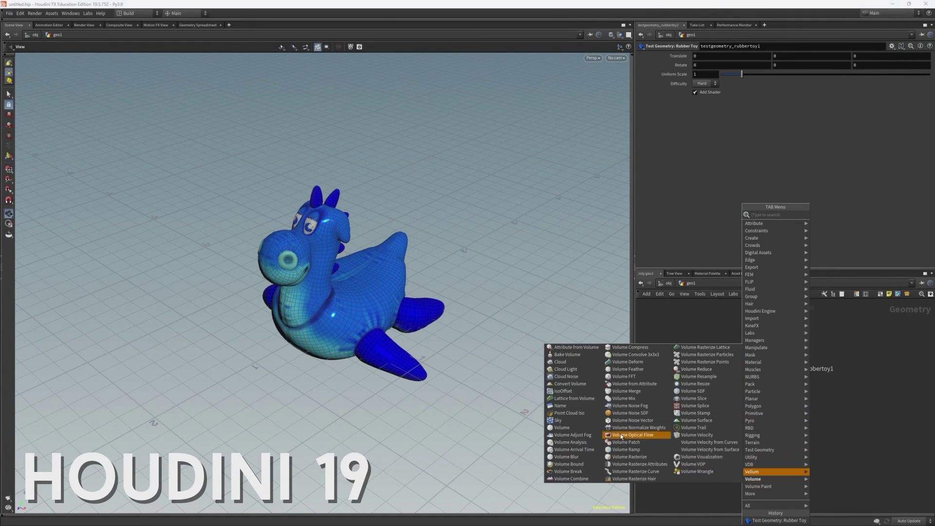
left_click(571, 366)
left_click(746, 403)
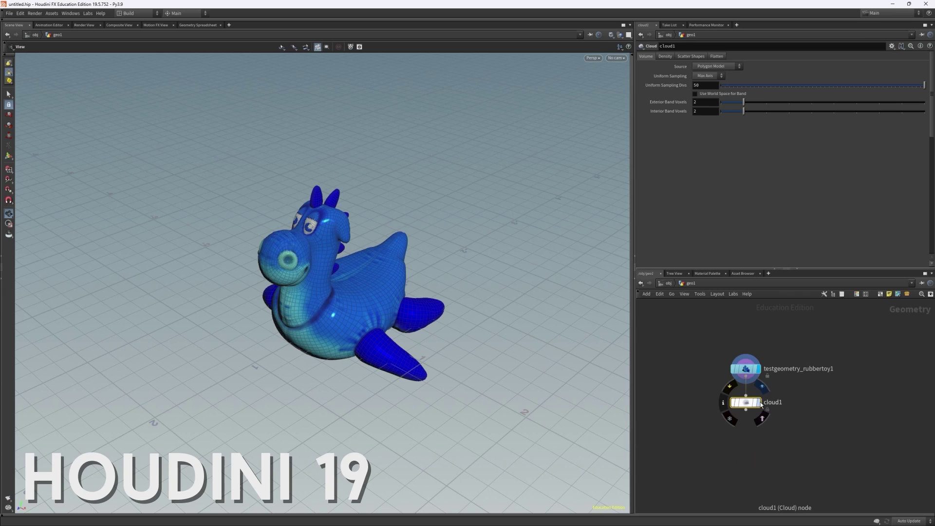
left_click(760, 402)
mouse_move(531, 341)
left_mouse_down()
mouse_move(603, 337)
mouse_move(547, 340)
left_mouse_up()
left_click(664, 57)
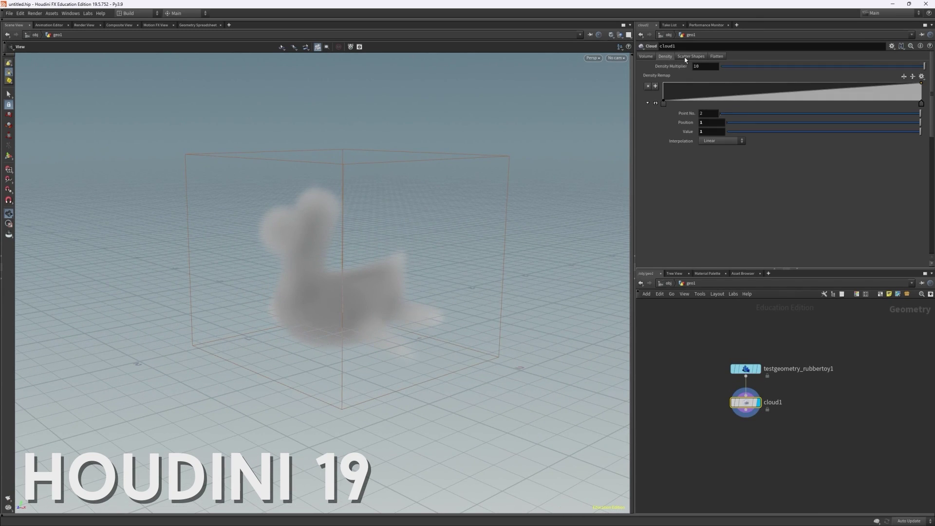
left_click(688, 56)
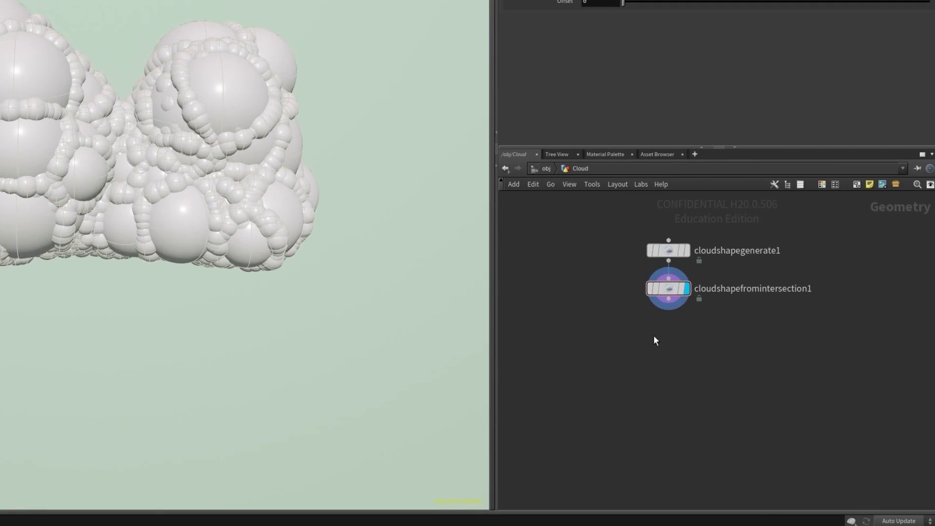
- Add and display VDB from Particles below cloudshapefromintersection1, turning off Distance VDB
key("Tab")
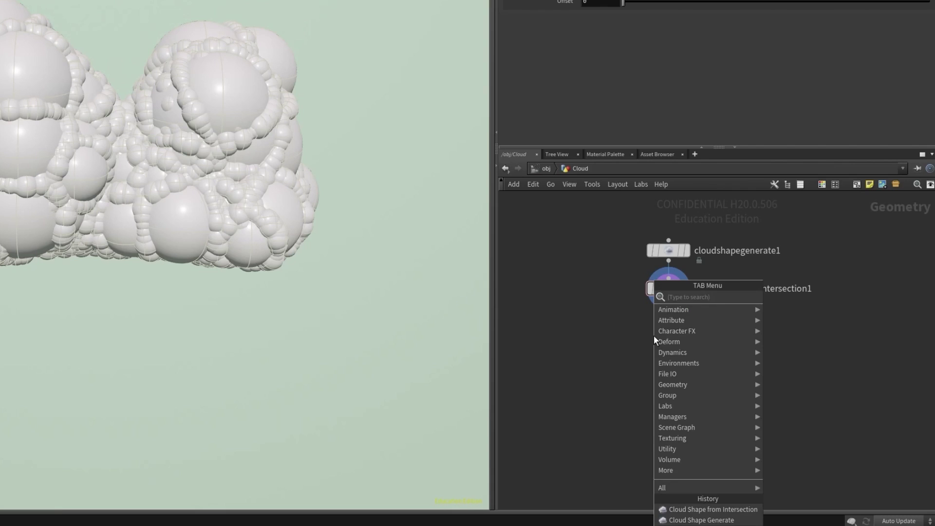
type("vdb from p")
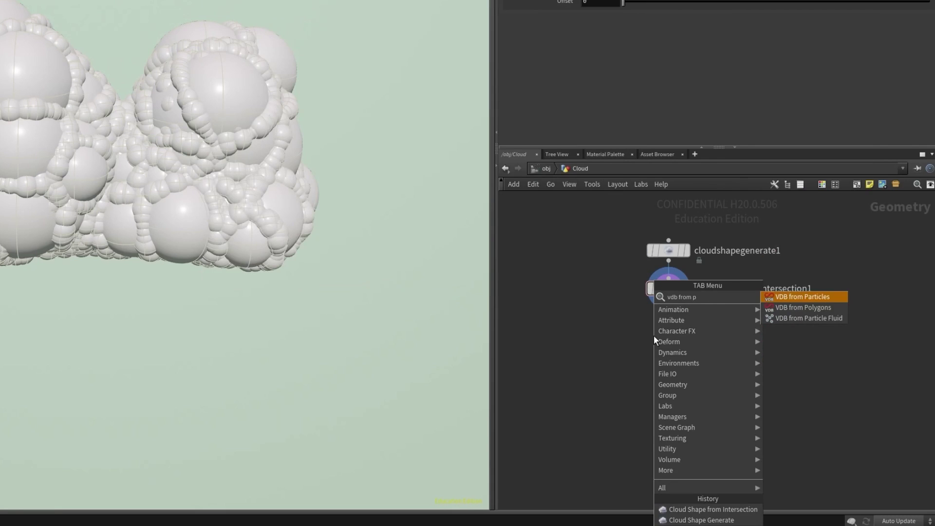
key("Return")
left_click(669, 336)
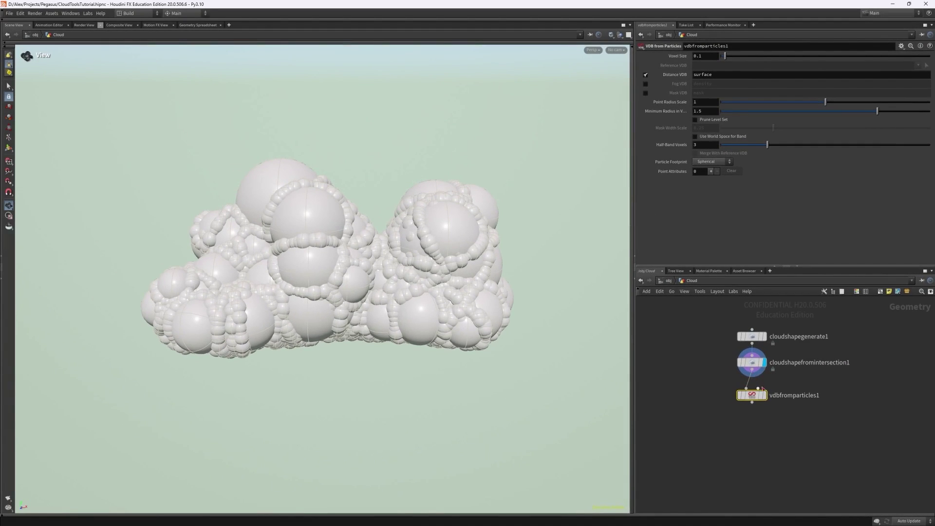
left_click(764, 395)
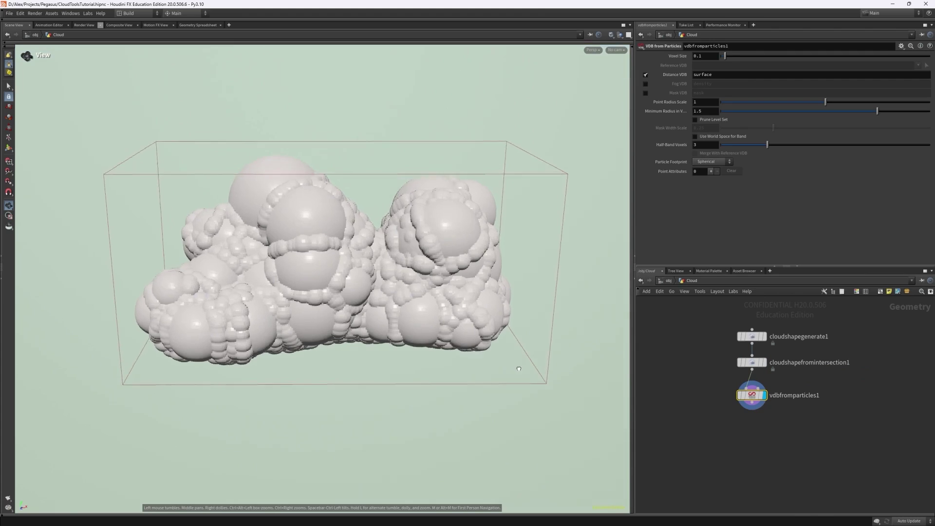
left_click_drag(519, 369, 577, 327)
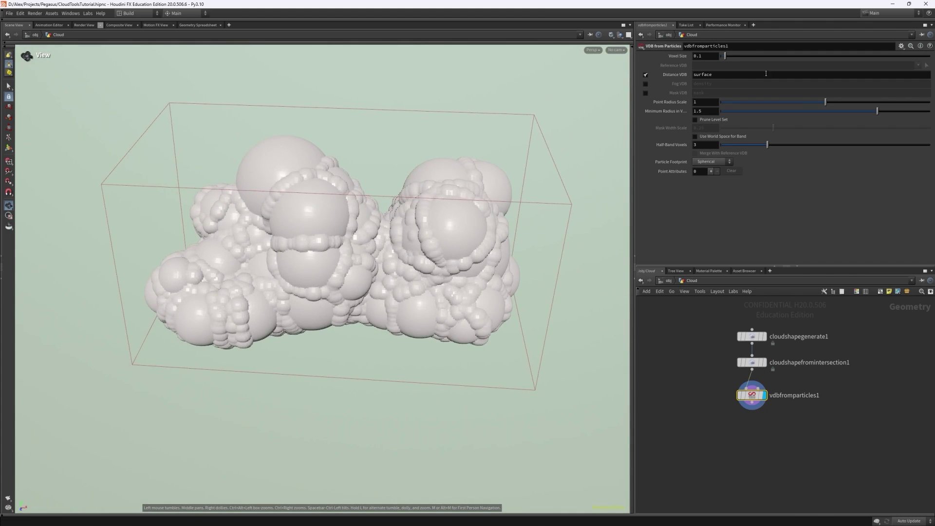
left_click(646, 75)
- Enable Fog VDB density output and frame the soft cloud volume in the viewport
left_click(646, 84)
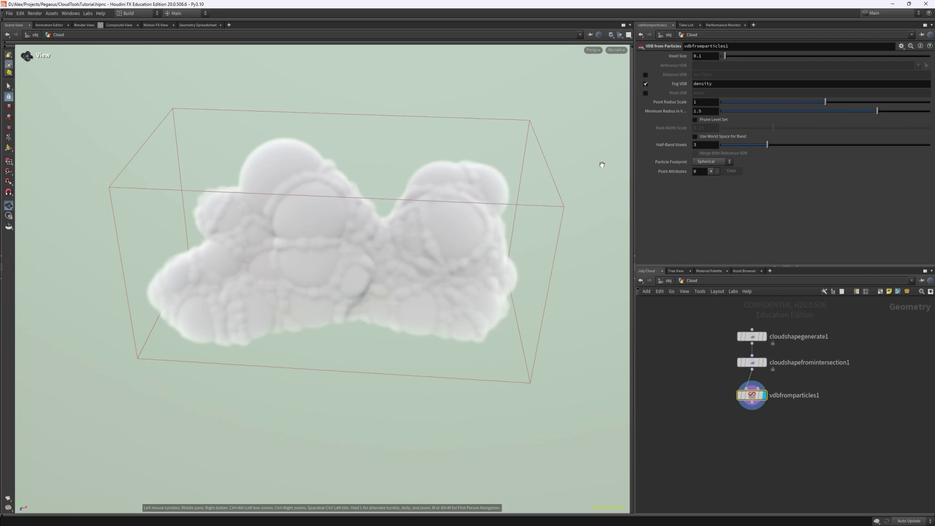
left_click_drag(532, 237, 535, 272)
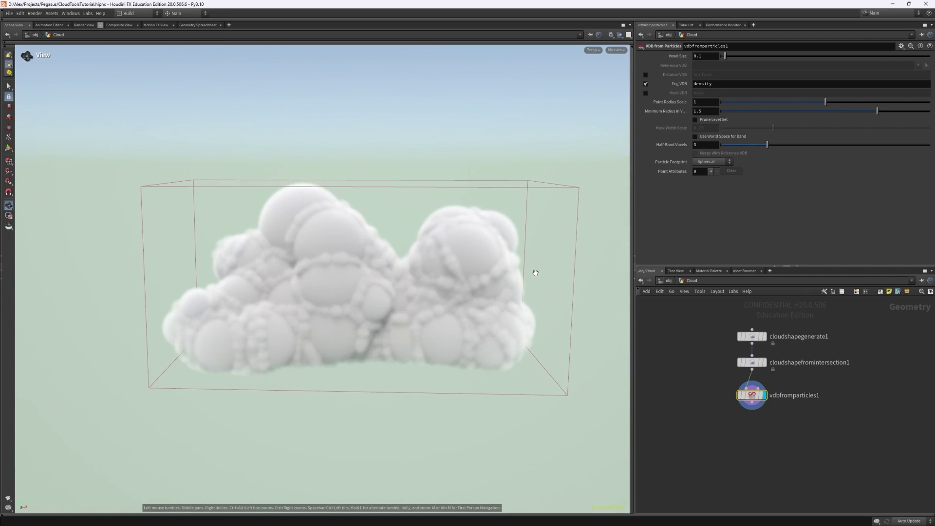
left_click_drag(586, 290, 587, 292)
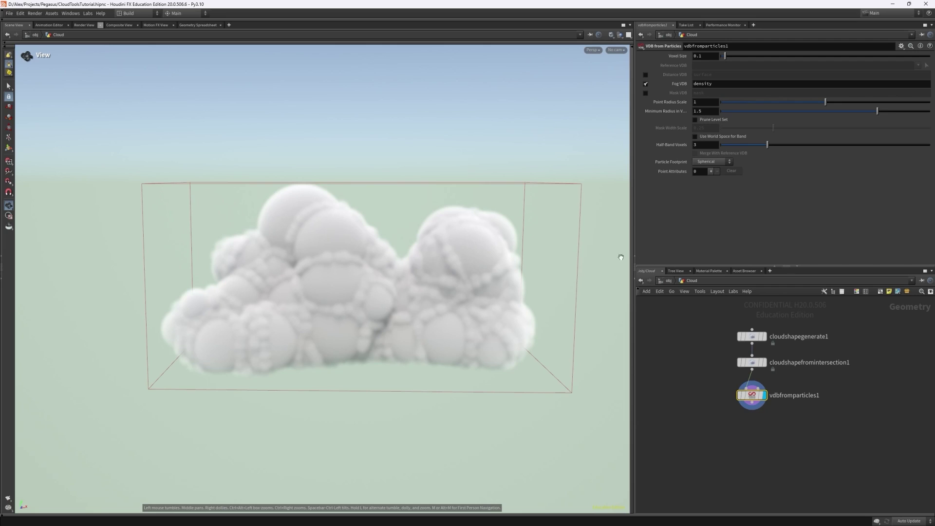
middle_click_drag(585, 259, 547, 240)
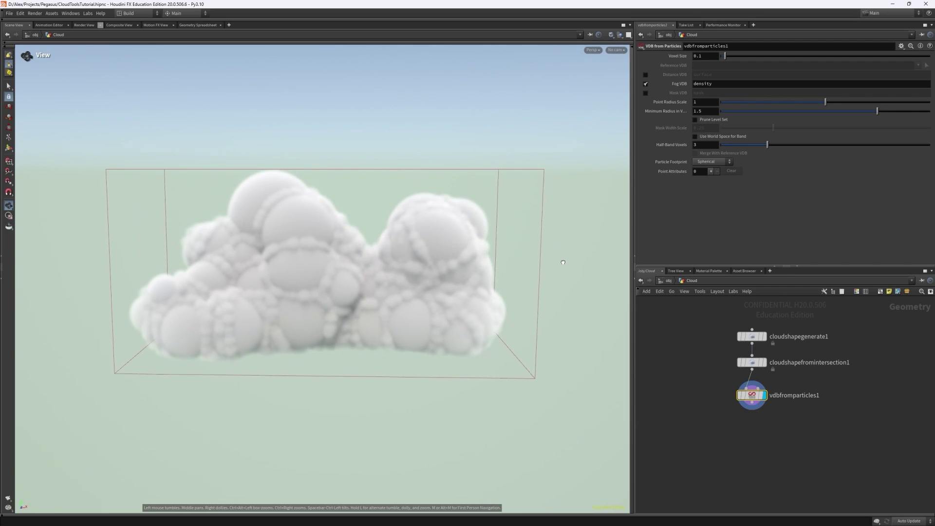
key("f")
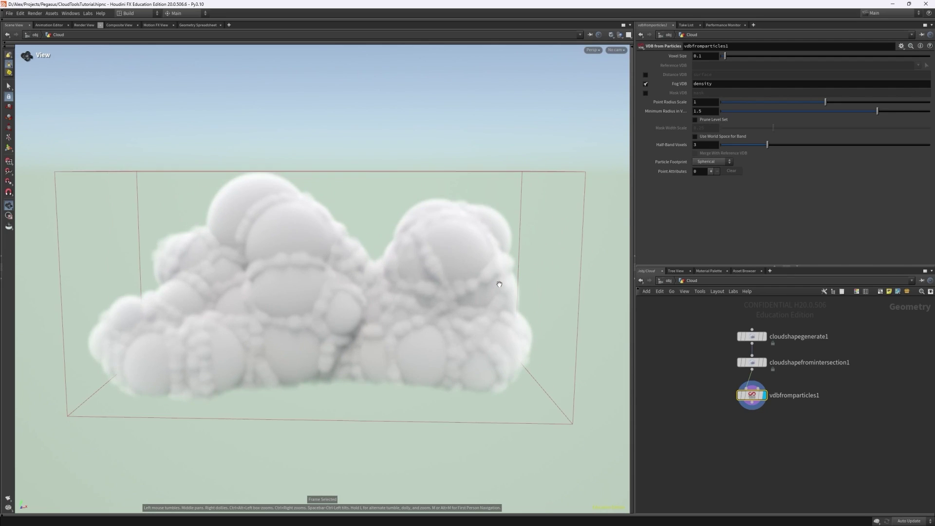
left_click_drag(499, 284, 526, 295)
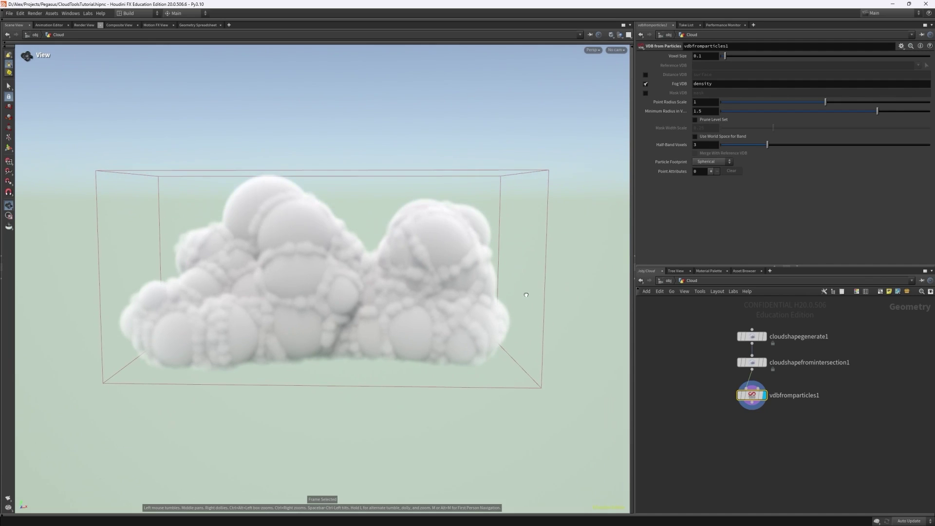
key("Tab")
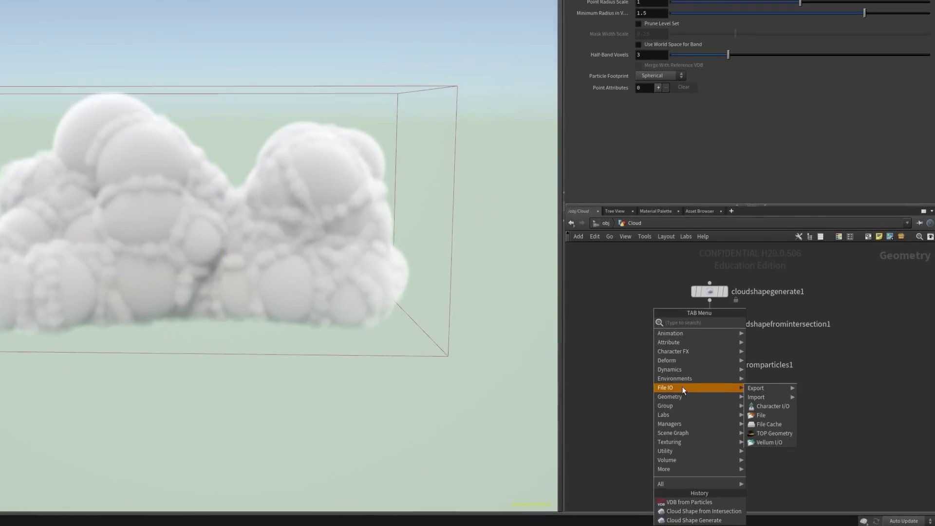
- Dismiss the node list without adding anything and orbit around the lit fog cloud
mouse_move(763, 409)
mouse_move(723, 352)
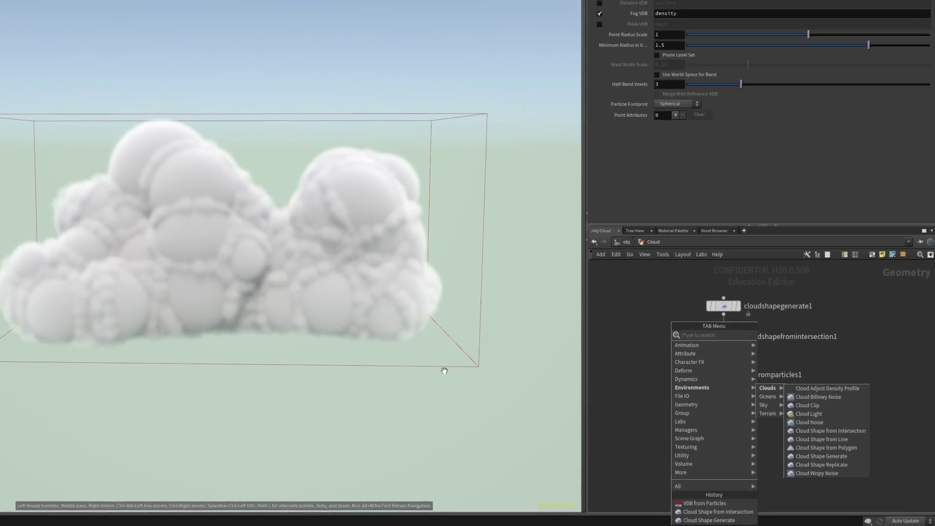
left_click(322, 317)
left_click_drag(516, 382, 457, 268)
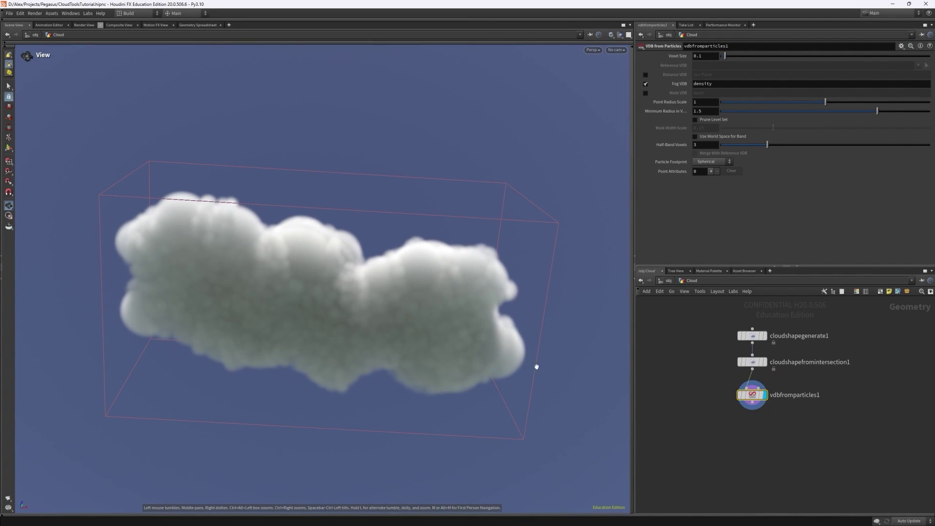
left_click_drag(624, 389, 541, 500)
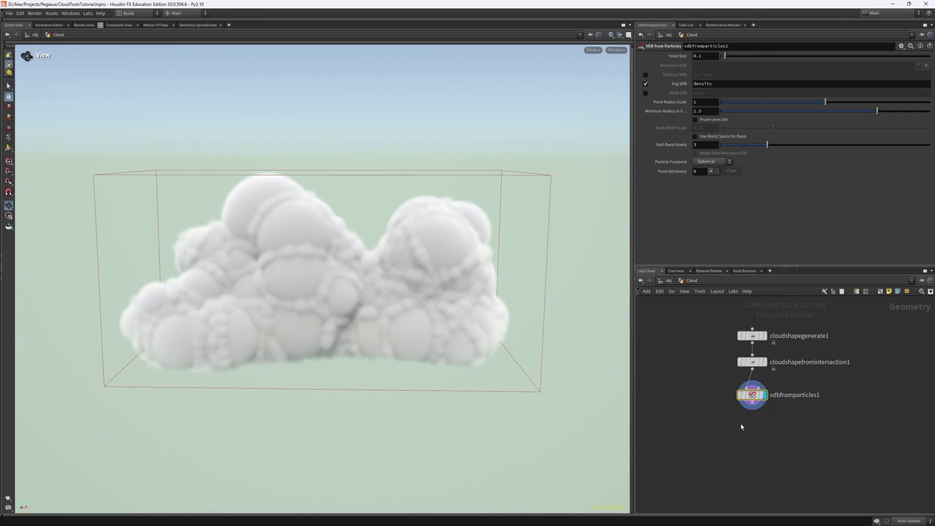
- Browse the node menu's Environments > Clouds entries toward Cloud Clip
key("Tab")
mouse_move(752, 406)
mouse_move(821, 408)
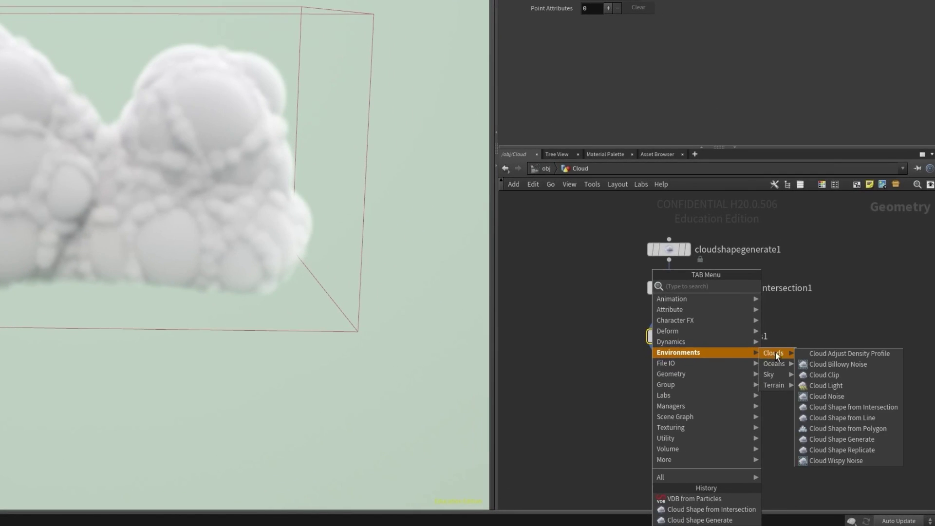
- Add cloudclip1 under vdbfromparticles1, display it, and raise the clip plane beneath the cloud
left_click(846, 377)
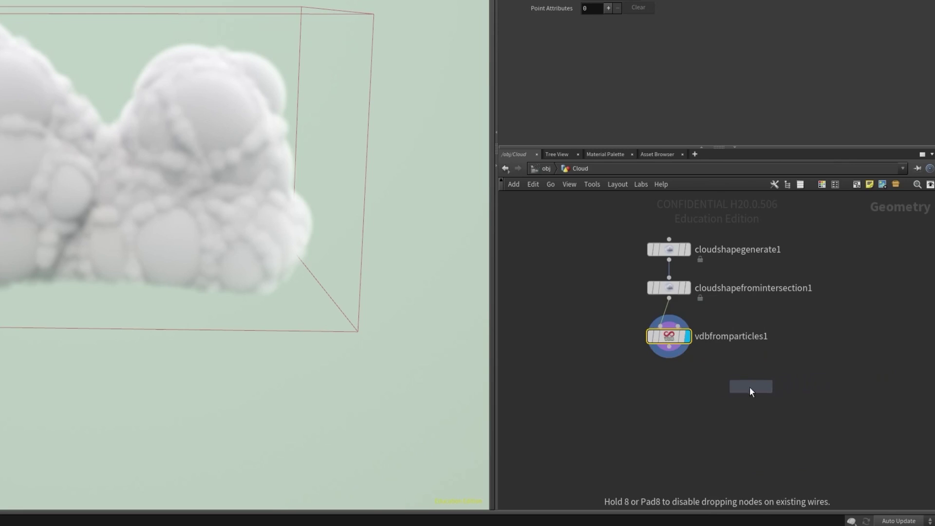
left_click(665, 385)
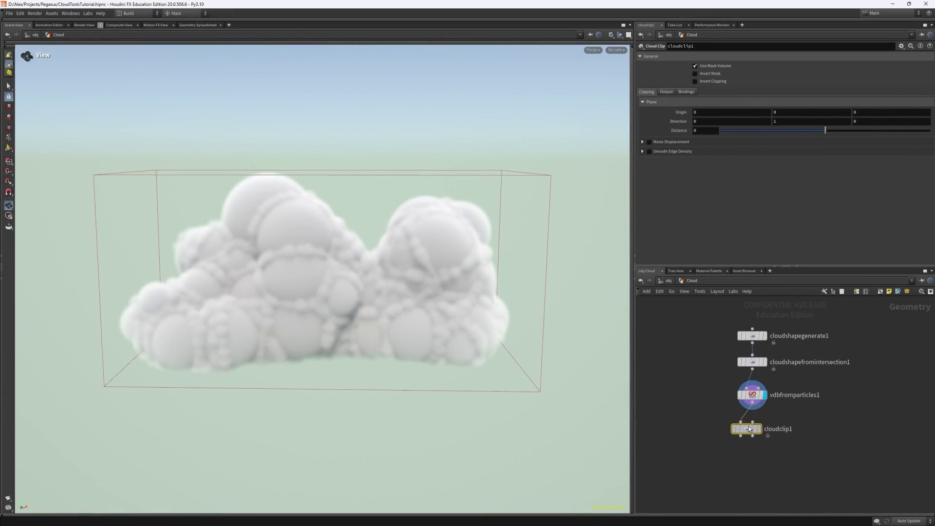
left_click_drag(750, 428, 755, 420)
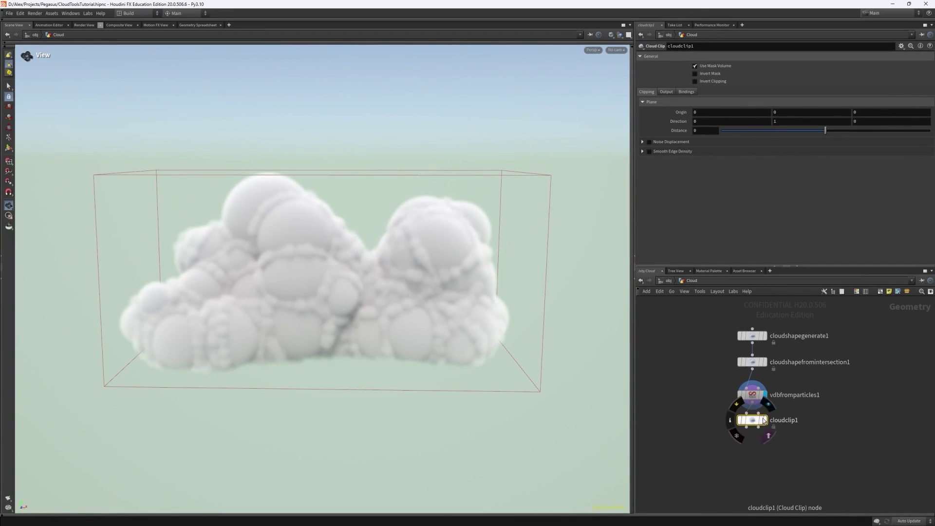
left_click(764, 420)
key("Return")
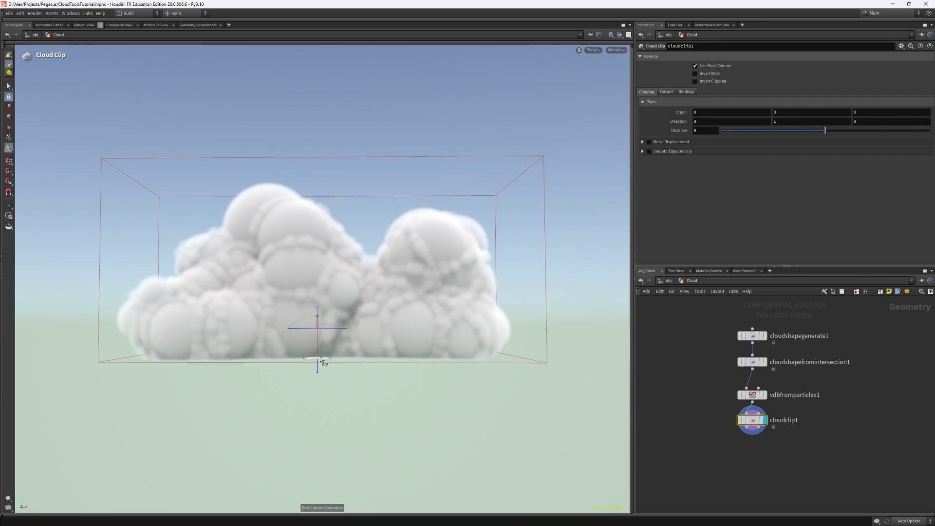
mouse_move(318, 358)
left_mouse_down()
mouse_move(319, 327)
mouse_move(320, 365)
left_mouse_up()
- Enable Noise Displacement at Amplitude 3.64 and Element Size 4.77, then reposition the clip plane
left_click(650, 142)
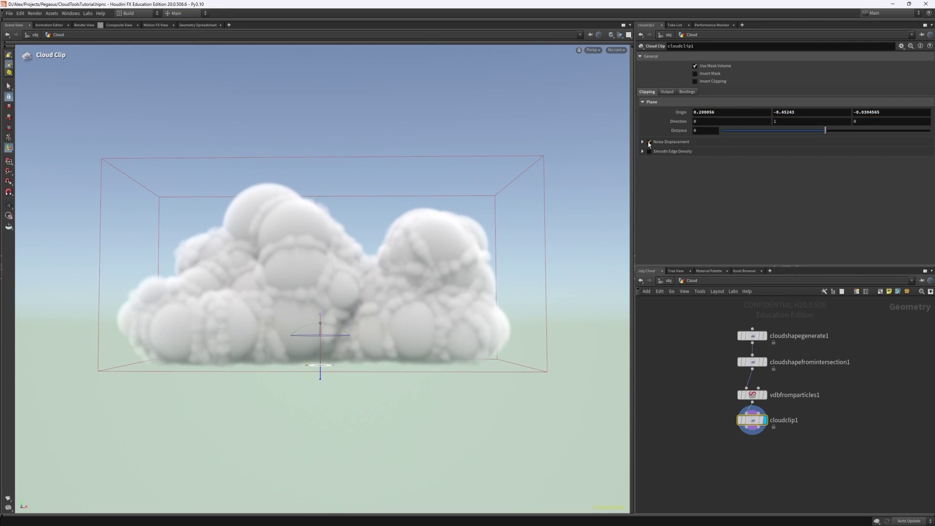
left_click(642, 142)
left_click_drag(741, 162, 800, 168)
left_click_drag(740, 172, 799, 161)
key("Escape")
mouse_move(439, 343)
left_mouse_down()
mouse_move(440, 355)
mouse_move(433, 343)
left_mouse_up()
key("Return")
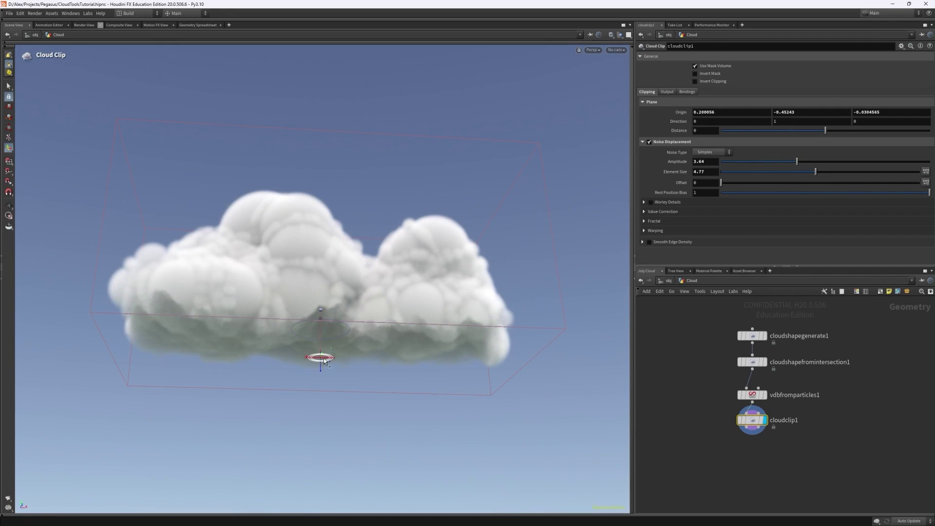
mouse_move(320, 360)
left_mouse_down()
mouse_move(320, 373)
mouse_move(320, 363)
left_mouse_up()
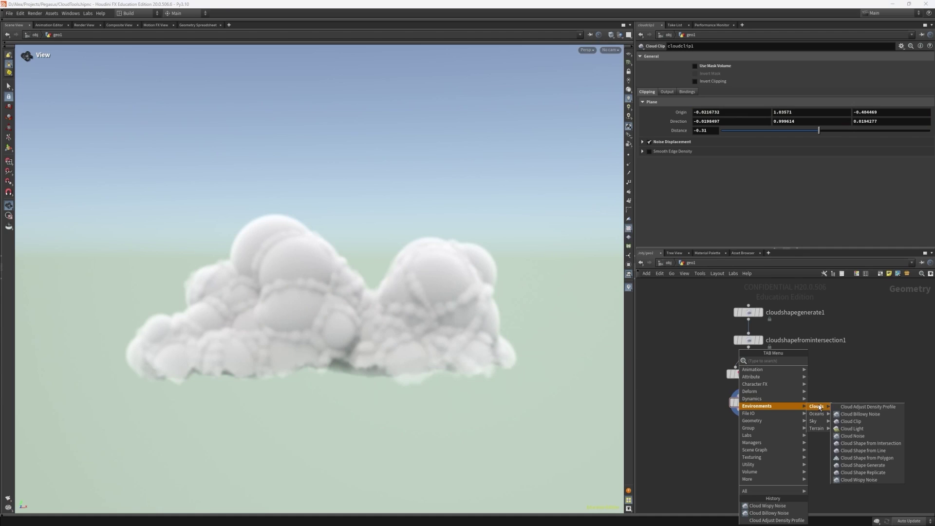
- Add a Cloud Billowy Noise under cloudclip1 with Element Size 2.43 and Worley Details on
left_click(860, 414)
left_click(742, 432)
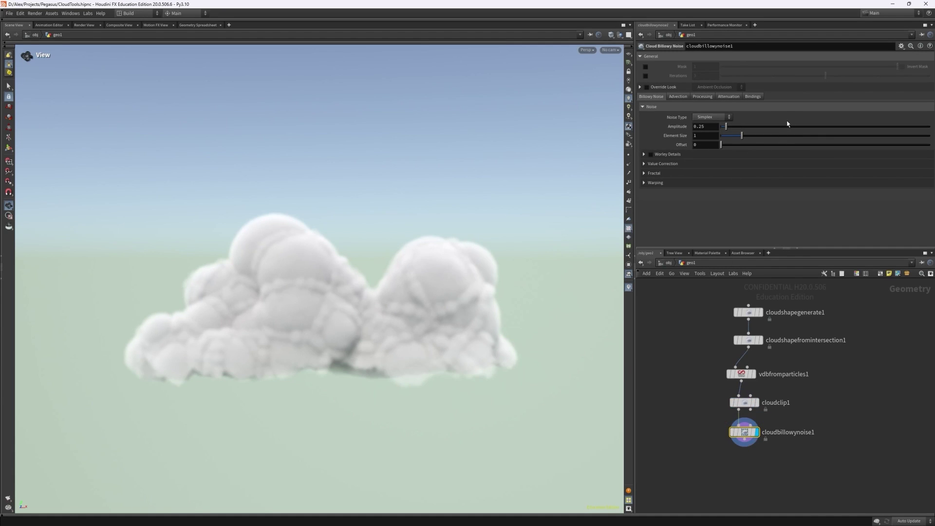
left_click_drag(782, 126, 779, 128)
left_click(759, 126)
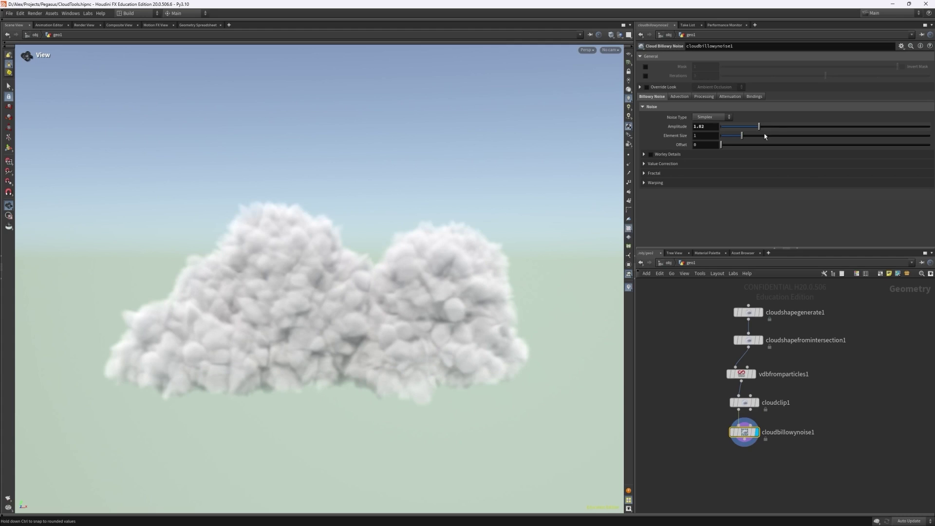
left_click(772, 135)
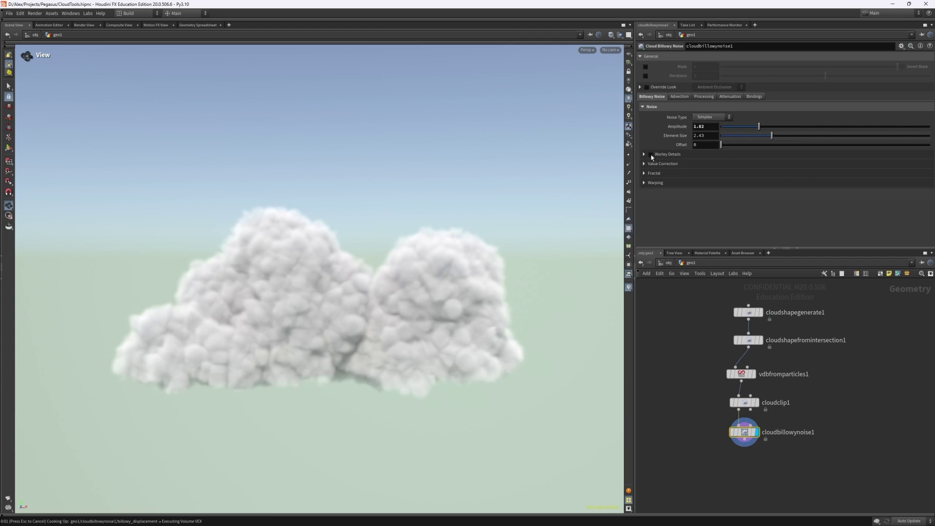
left_click(651, 155)
left_click_drag(533, 279, 541, 327)
- Enable billowy noise advection with an Element Size Scale of 0.844
left_click(679, 97)
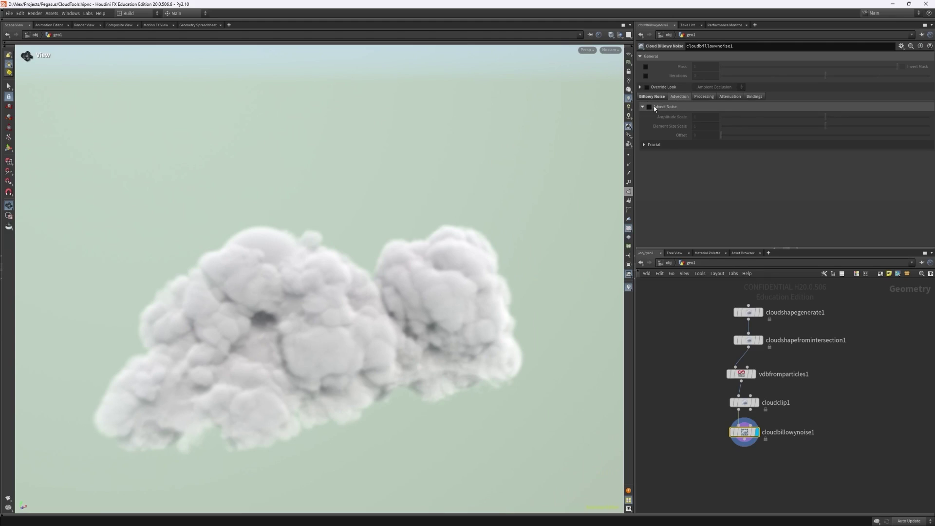
left_click(649, 107)
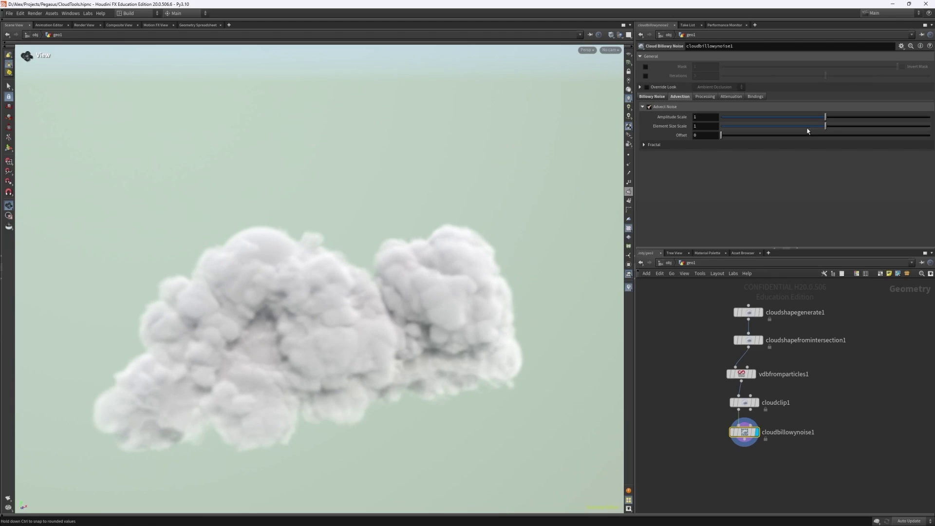
left_click_drag(825, 127, 810, 128)
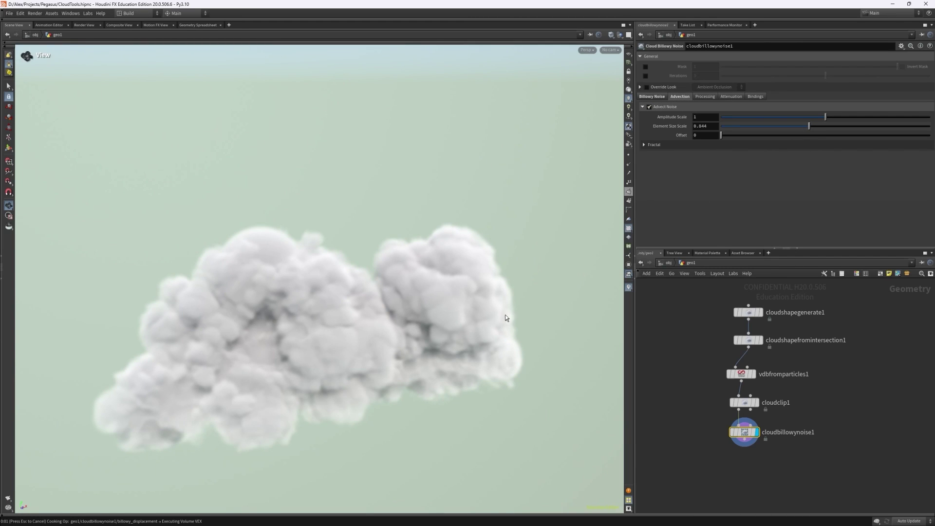
left_click_drag(507, 317, 461, 313)
left_click_drag(525, 274, 539, 275)
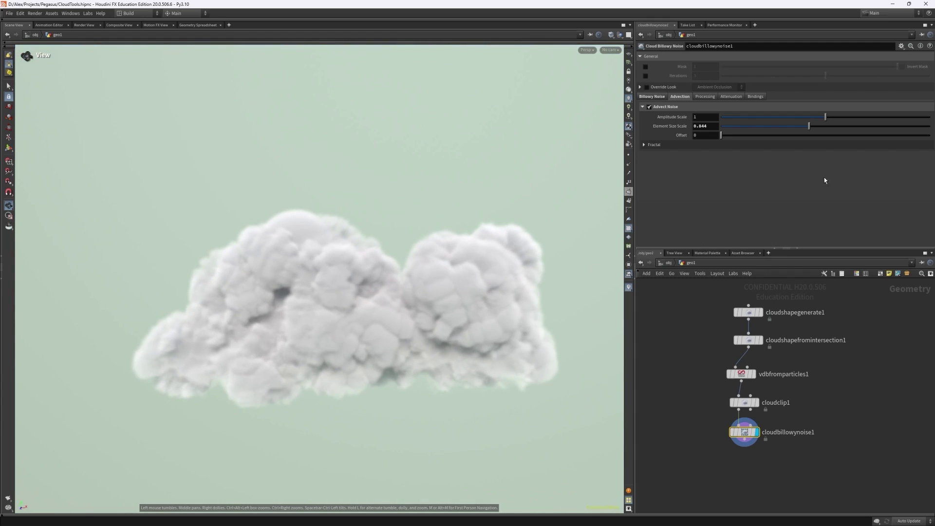
- Lower the billowy Amplitude to 1.51 and inspect the softer billows from several angles
left_click(651, 96)
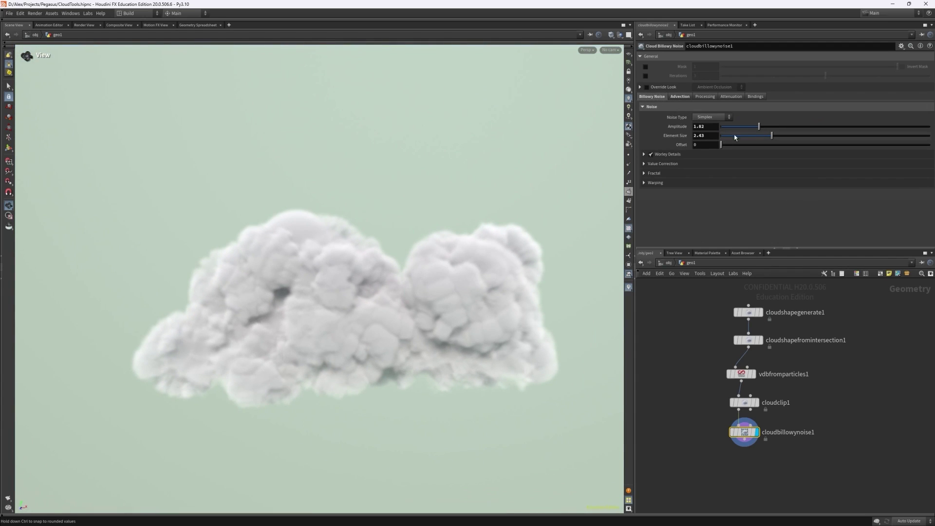
left_click_drag(757, 128, 752, 128)
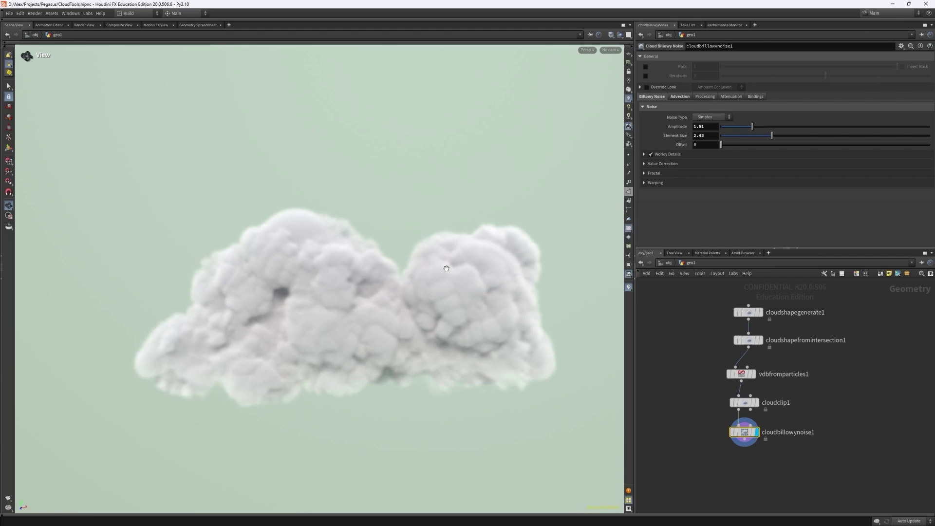
left_click_drag(325, 227, 561, 236)
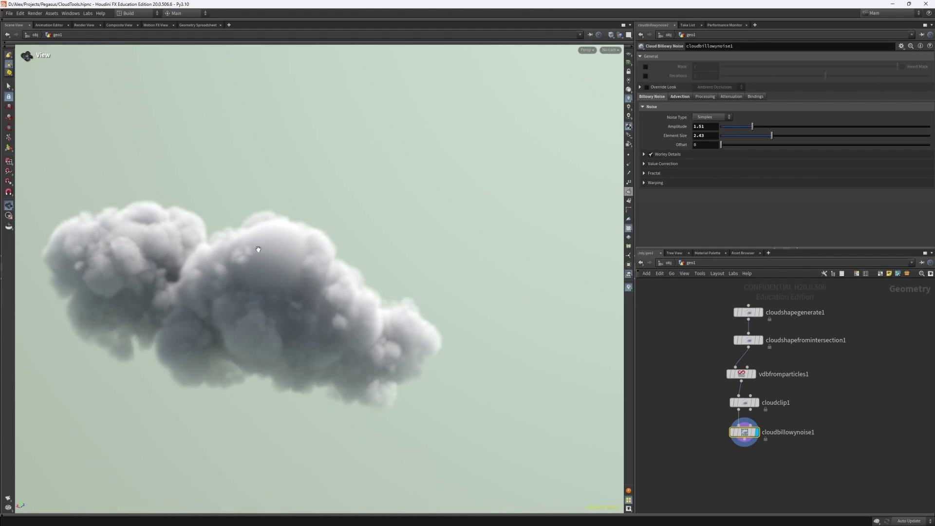
left_click_drag(248, 258, 218, 240)
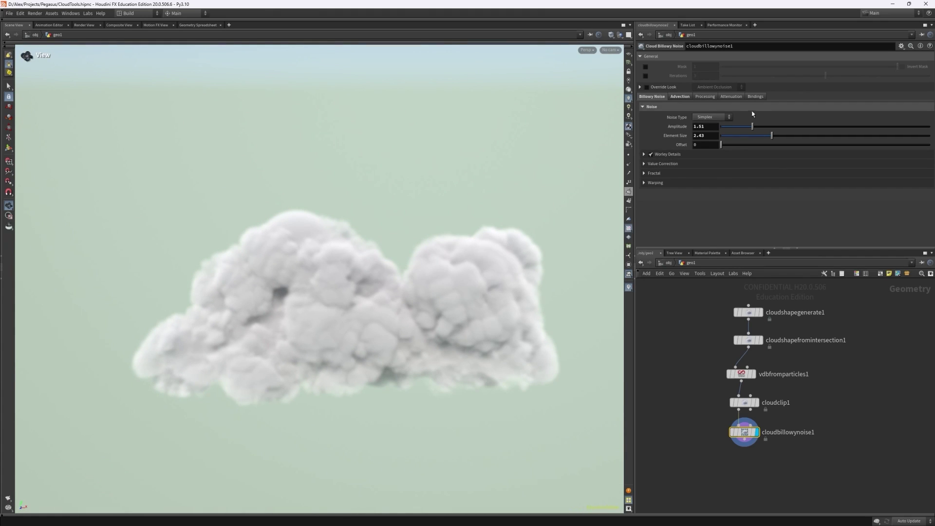
- Set the billowy noise processing to 2 noises with 3 iterations
left_click(705, 96)
left_click(825, 117)
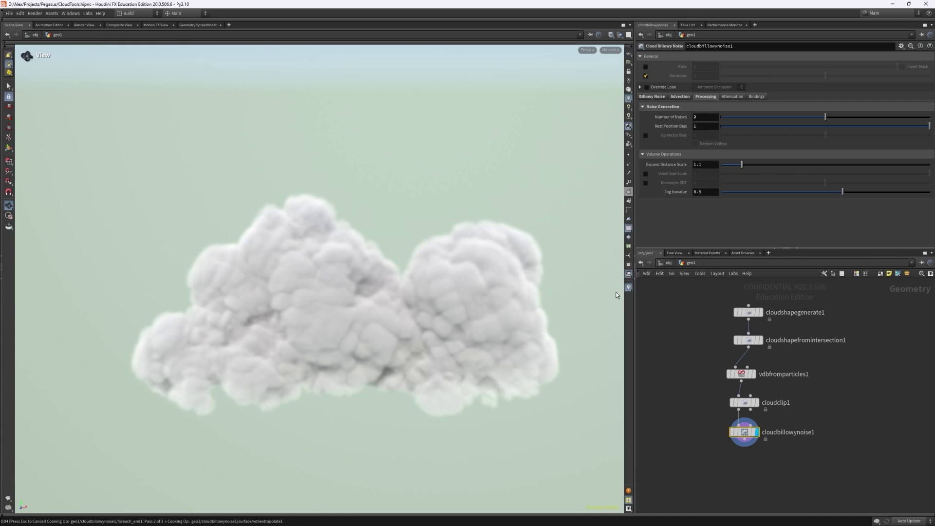
left_click_drag(611, 292, 522, 317)
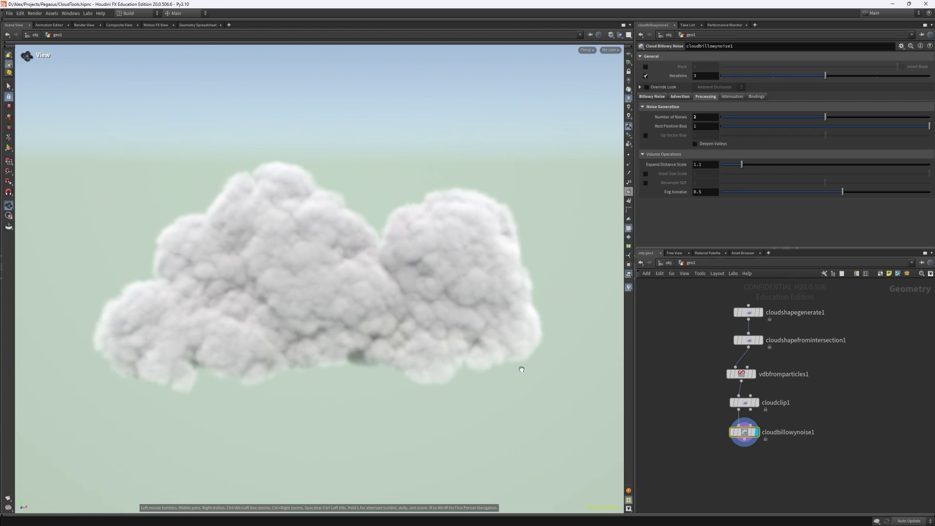
- Pull vdbfromparticles1, cloudclip1 and cloudbillowynoise1 closer together, then browse the Environments node category
left_click_drag(741, 374, 748, 361)
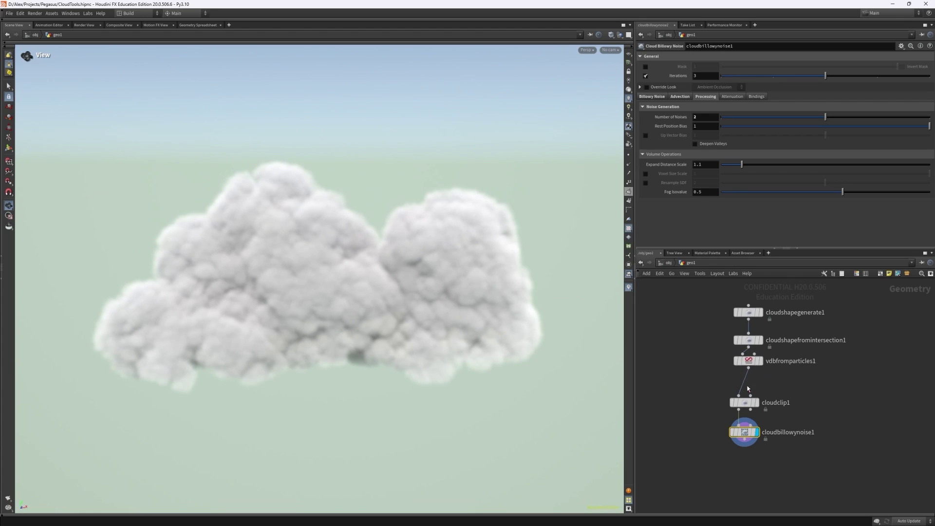
left_click_drag(746, 402, 750, 381)
left_click_drag(752, 423, 757, 397)
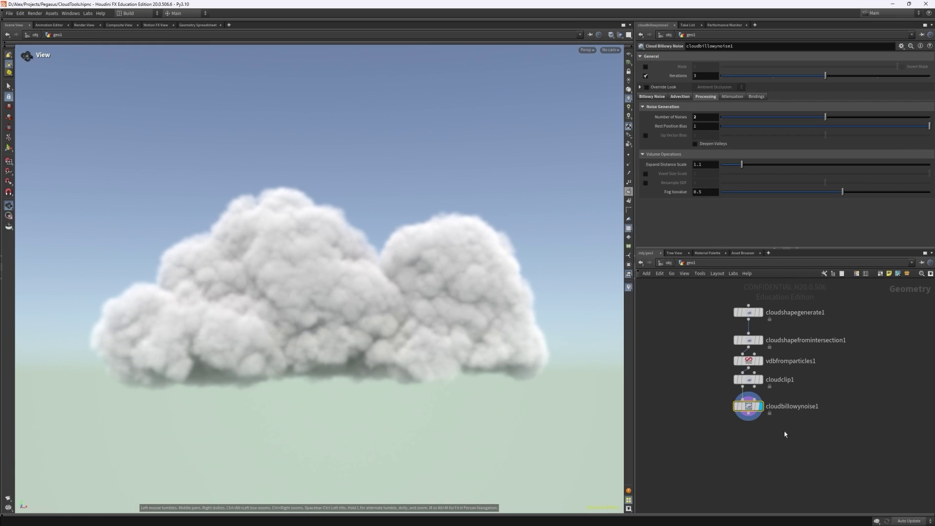
key("Tab")
mouse_move(782, 407)
key("Tab")
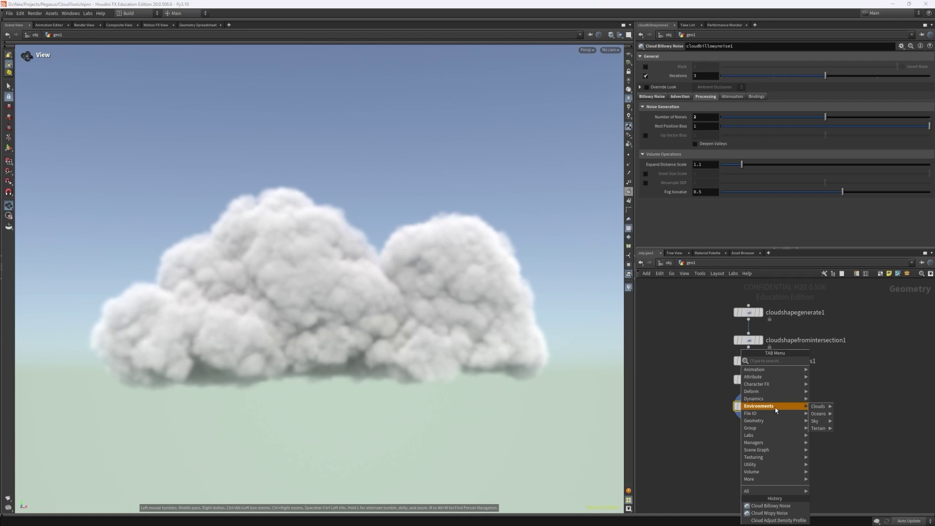
- Add a Cloud Wispy Noise below the billowy noise and display its result
mouse_move(815, 408)
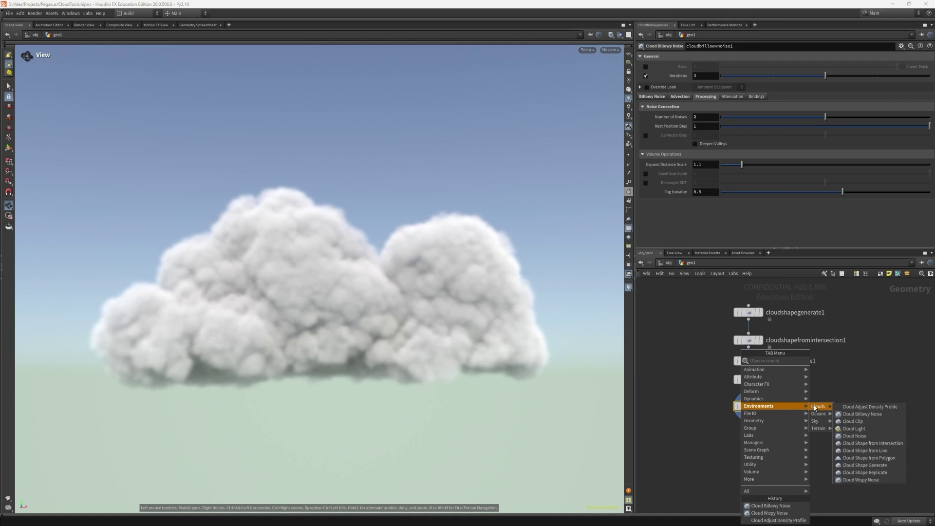
left_click(861, 480)
left_click(751, 434)
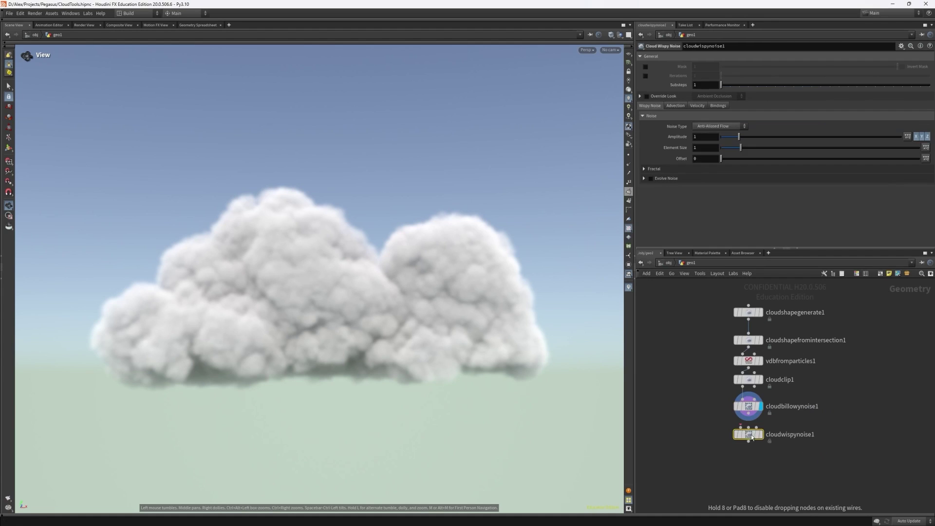
left_click(761, 434)
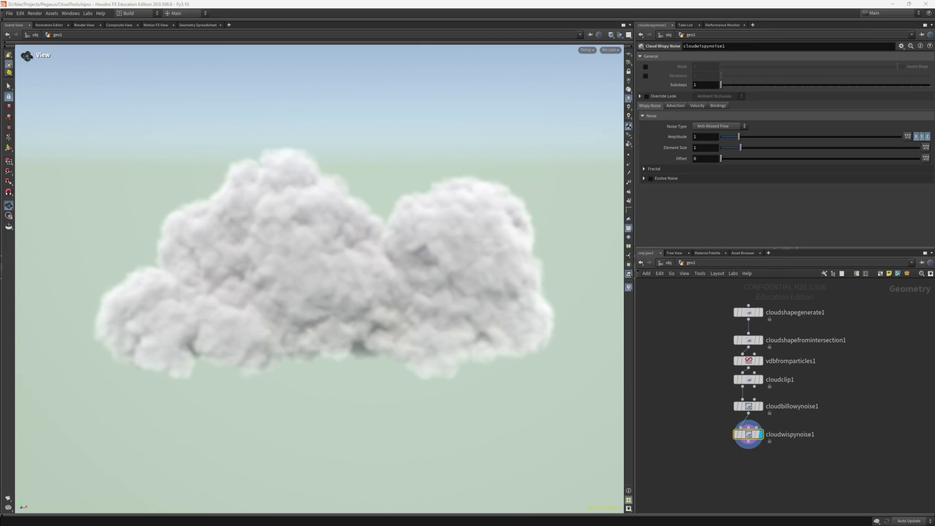
- Enable Scale by Bounding Box in the wispy noise Velocity settings, Bound Min about 3.54
left_click(701, 107)
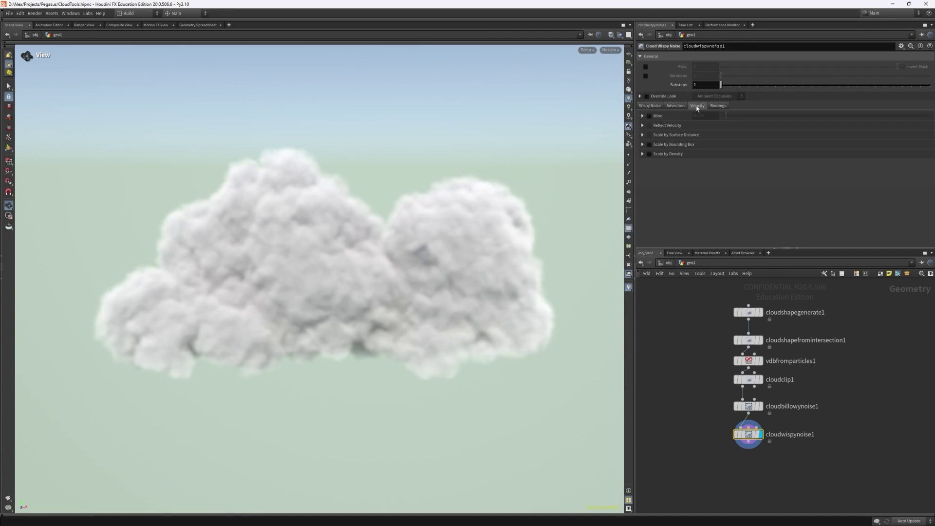
left_click(643, 145)
left_click(649, 145)
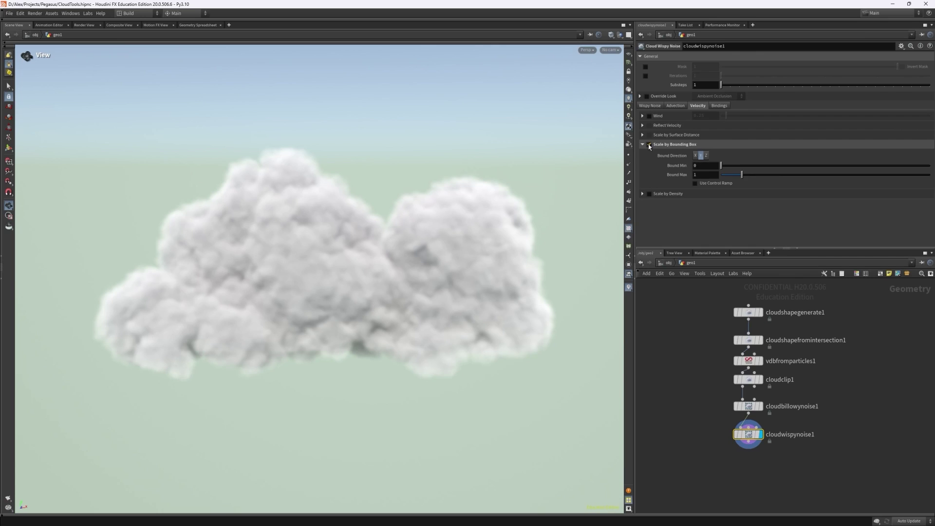
left_click(798, 166)
left_click_drag(797, 166, 794, 167)
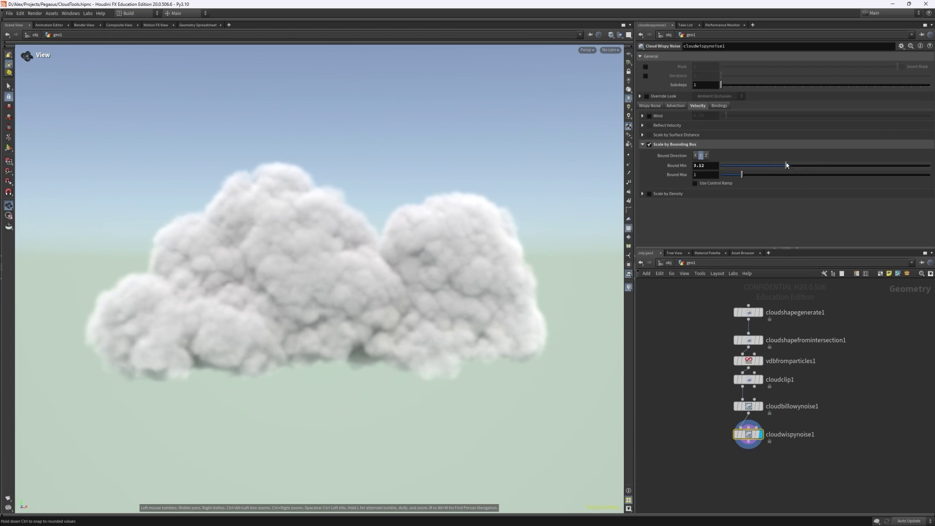
left_click_drag(786, 165, 792, 166)
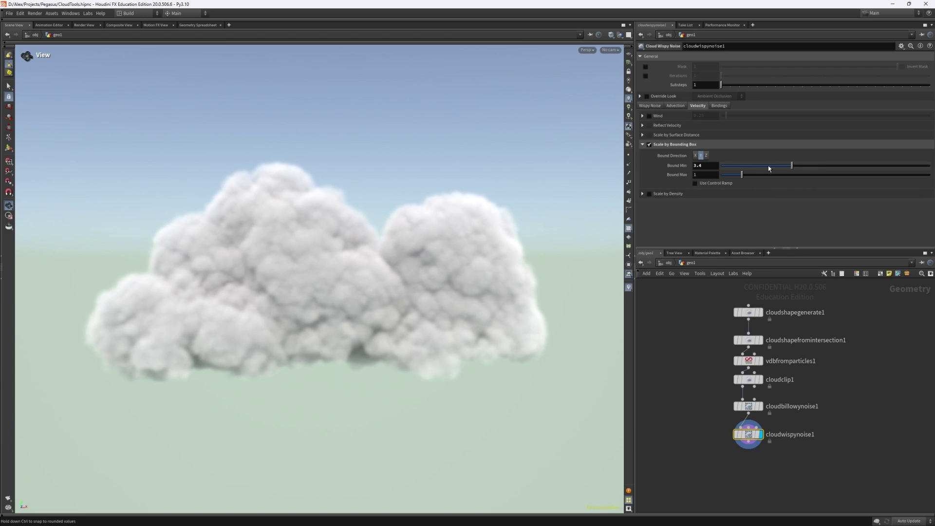
- Enable Wind with Strength 3.3 and fine-tune Bound Min
left_click(649, 117)
left_click(643, 117)
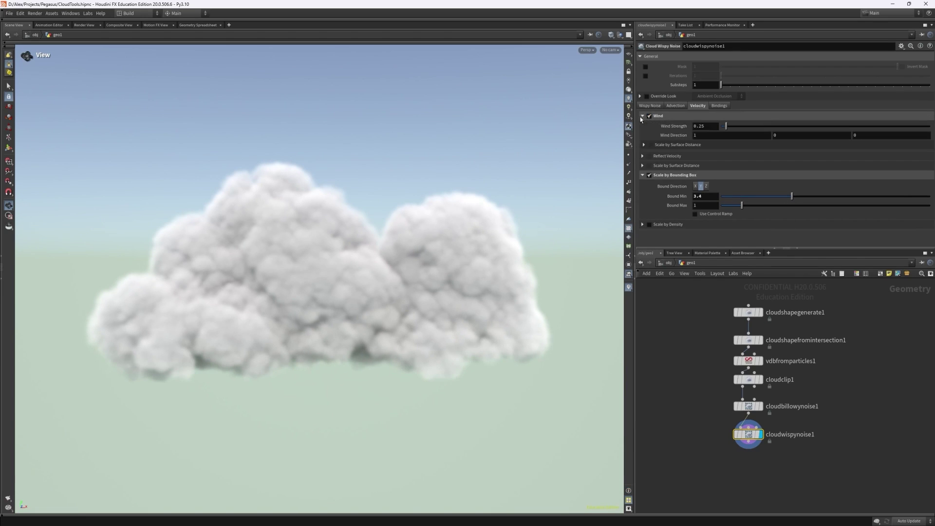
left_click(709, 126)
type("3.3")
key("Return")
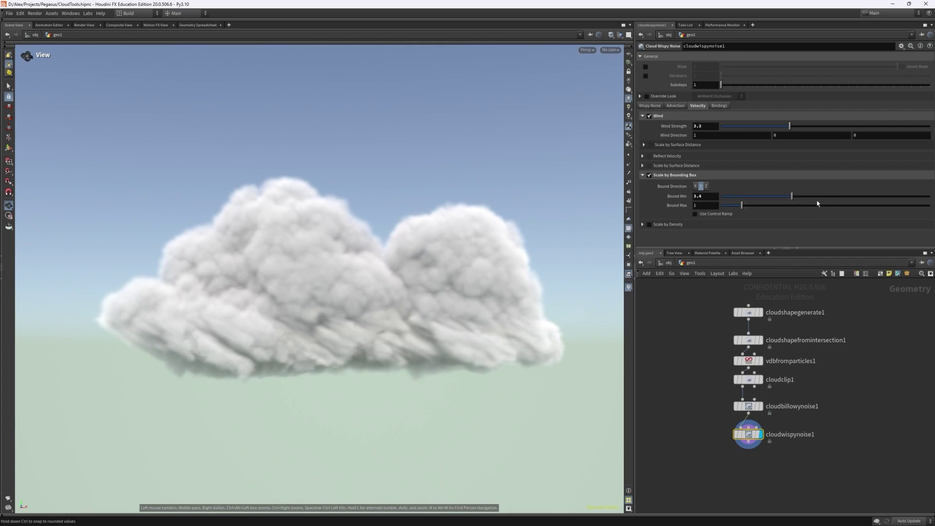
left_click_drag(791, 196, 794, 197)
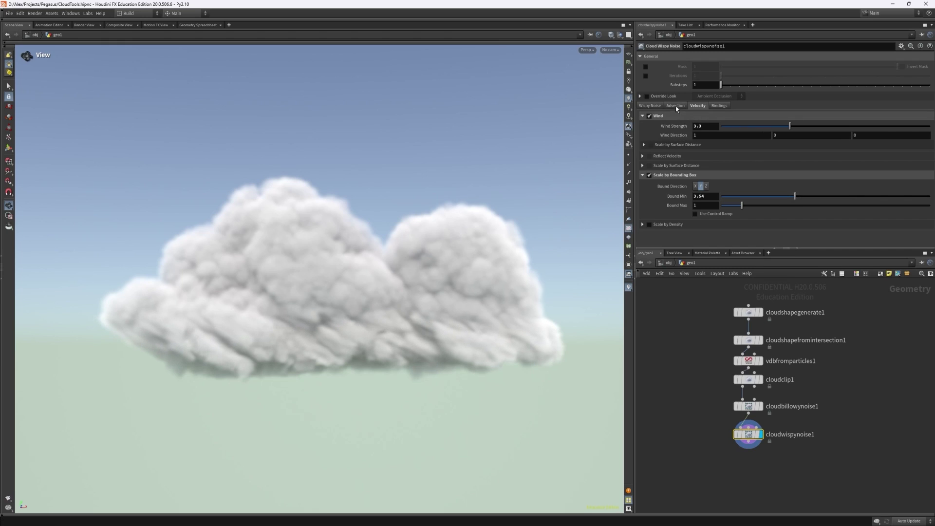
left_click(650, 106)
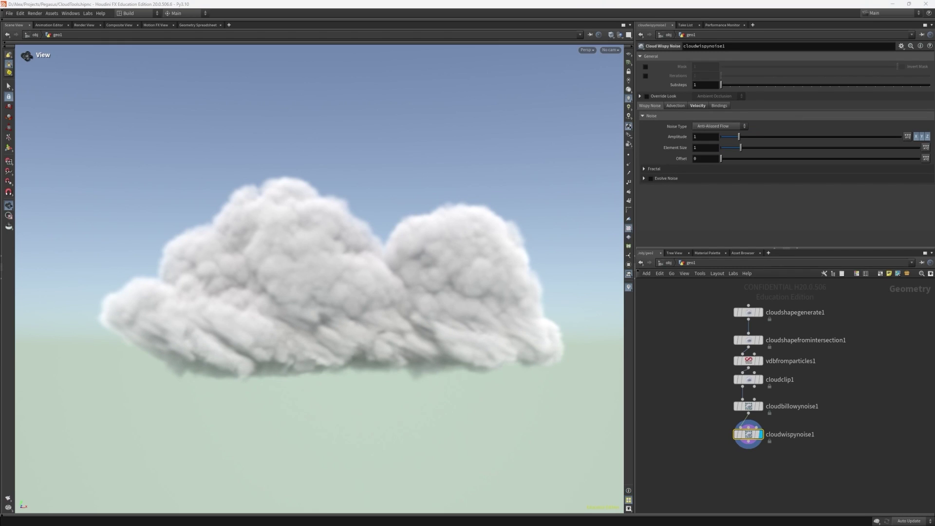
- Raise the wispy noise Amplitude to 9.05 and Element Size to 1.55
left_click_drag(811, 139, 877, 141)
left_click_drag(749, 152, 756, 152)
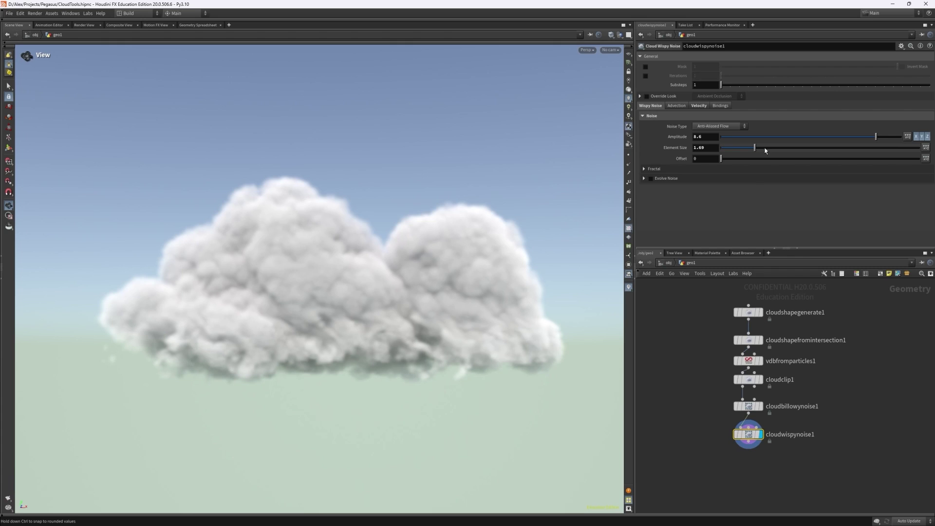
mouse_move(502, 253)
left_mouse_down()
mouse_move(524, 240)
mouse_move(499, 250)
left_mouse_up()
- Turn on wispy noise advection and bring up the node creation menu
left_click(676, 105)
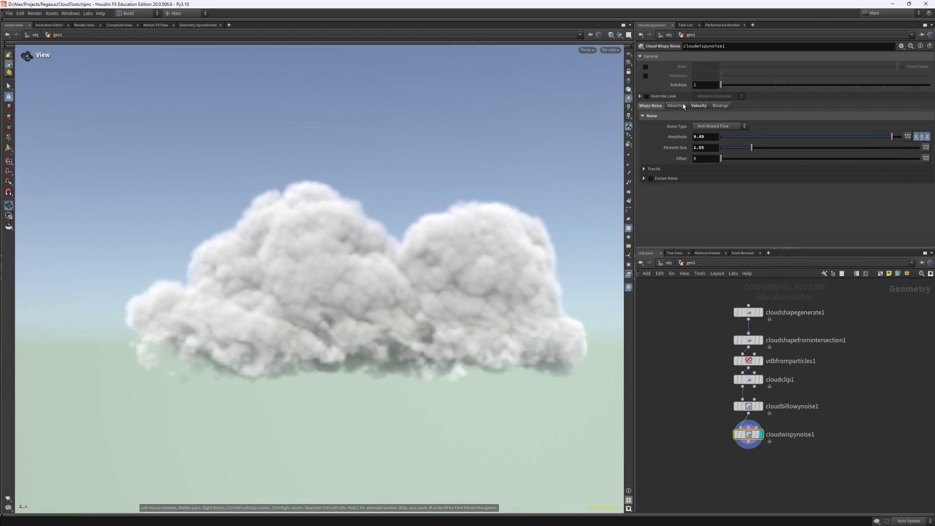
left_click(649, 118)
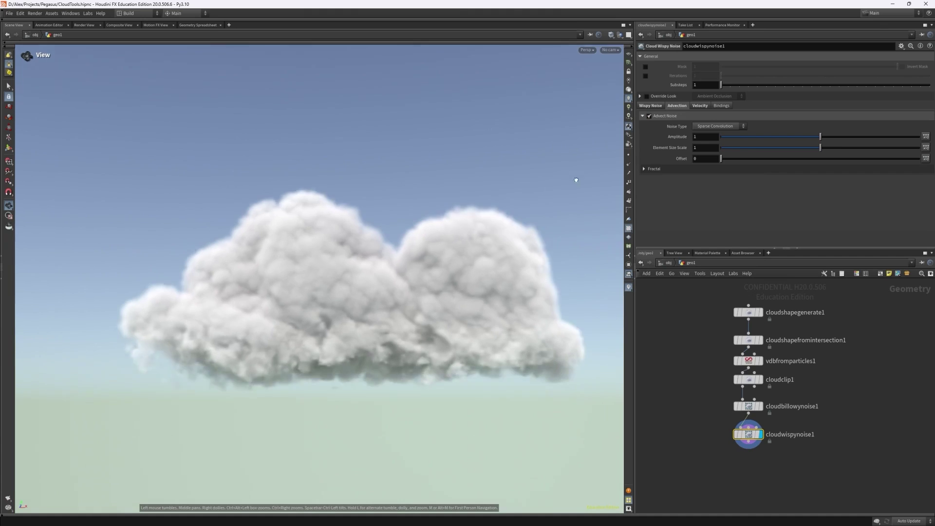
left_click_drag(604, 161, 409, 313)
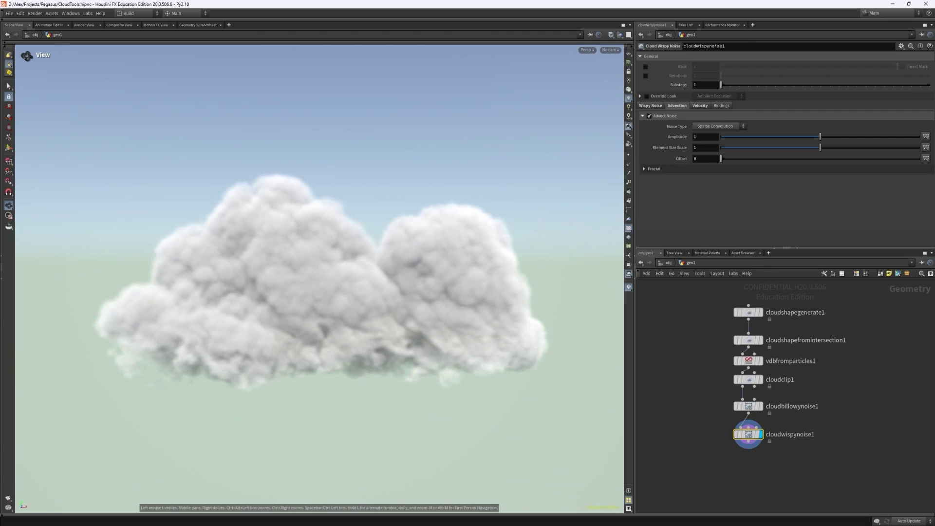
scroll(462, 200, "up", 5)
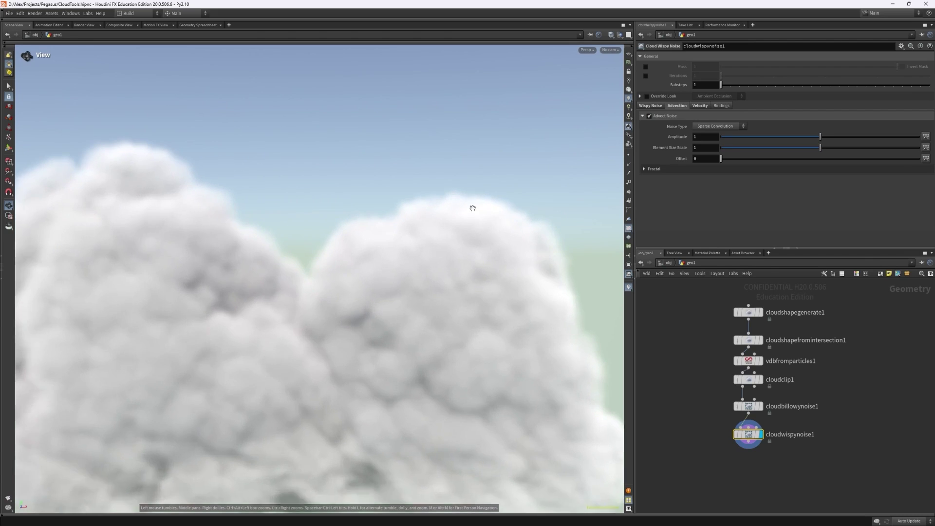
scroll(342, 242, "down", 5)
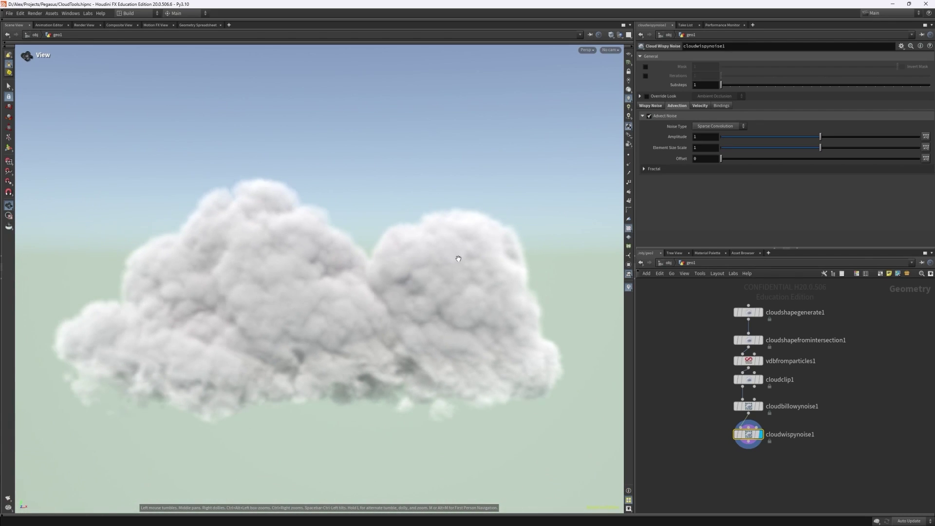
scroll(458, 259, "down", 2)
key("Tab")
- Add a Cloud Adjust Density Profile under cloudwispynoise1, display it, and inspect its density slice
mouse_move(826, 409)
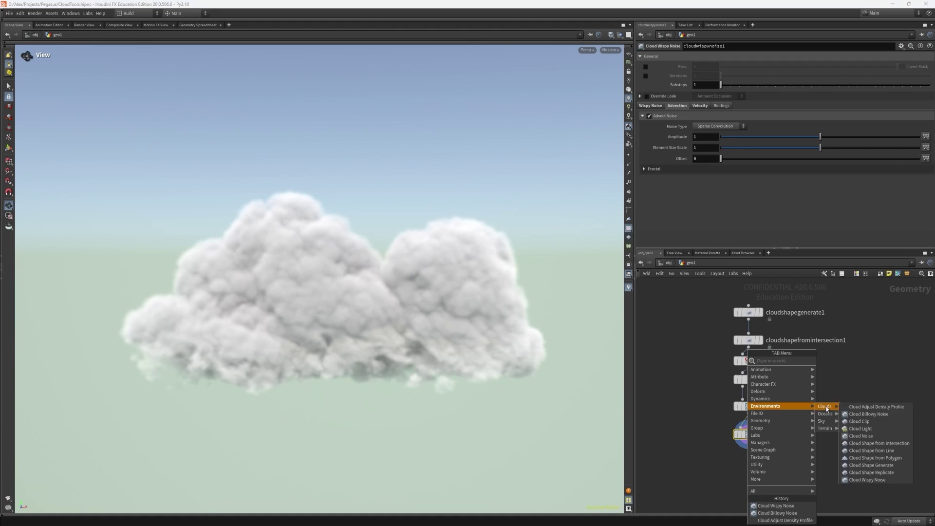
left_click(875, 407)
left_click(748, 460)
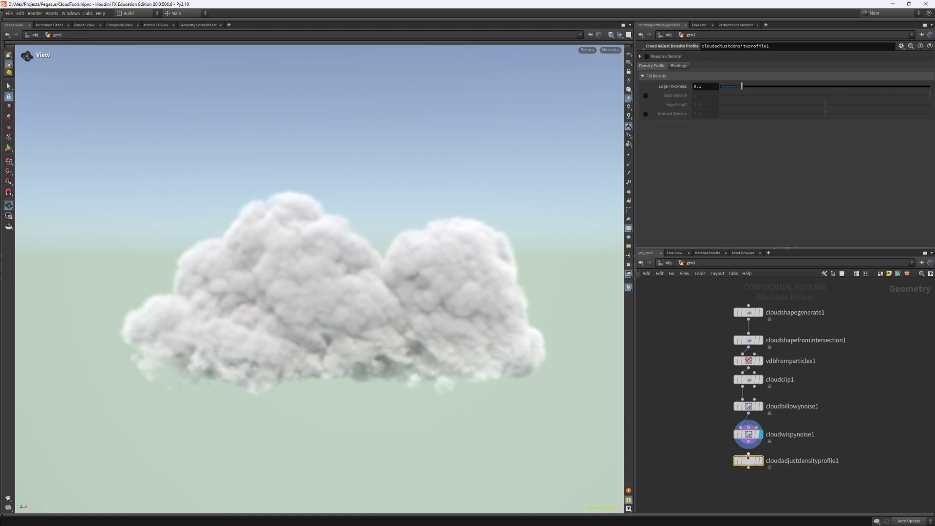
left_click(760, 460)
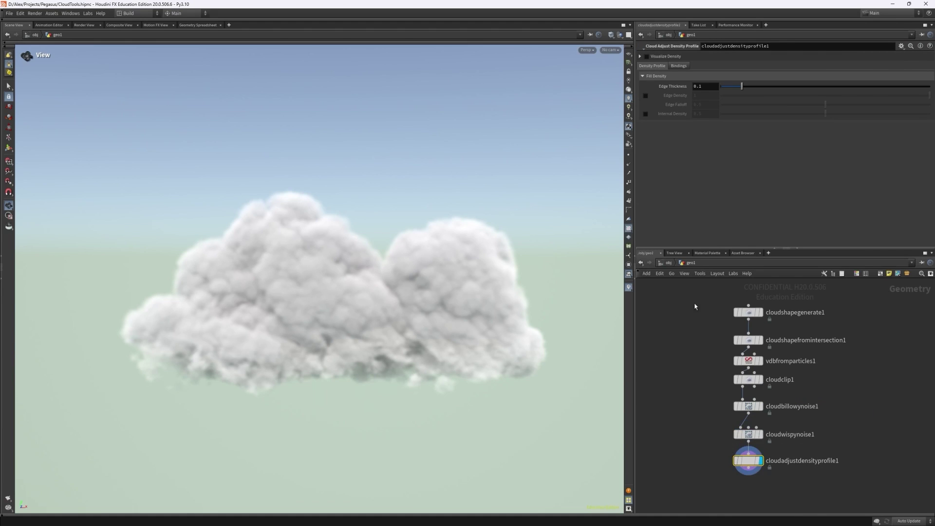
left_click(647, 56)
left_click_drag(564, 130, 554, 177)
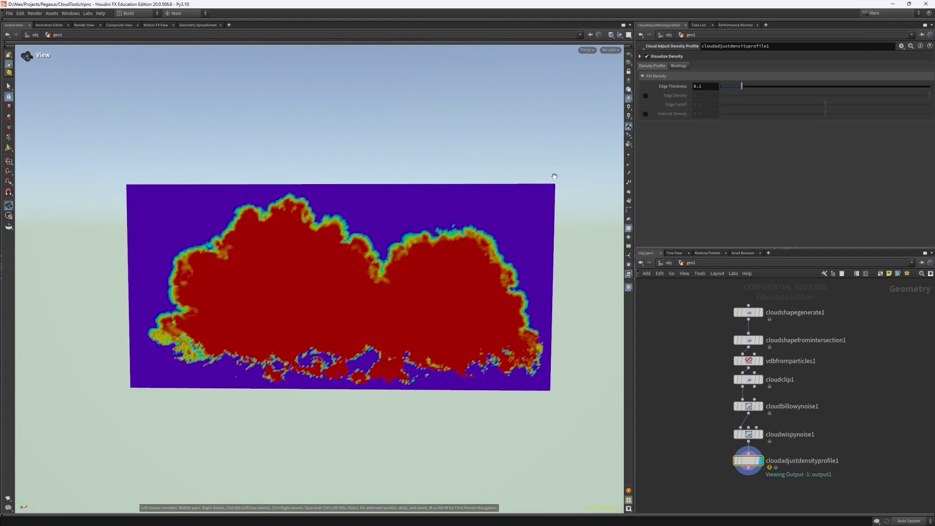
- Enable Edge and Internal Density, with Edge Falloff 0 and Edge Thickness 1
left_click(645, 97)
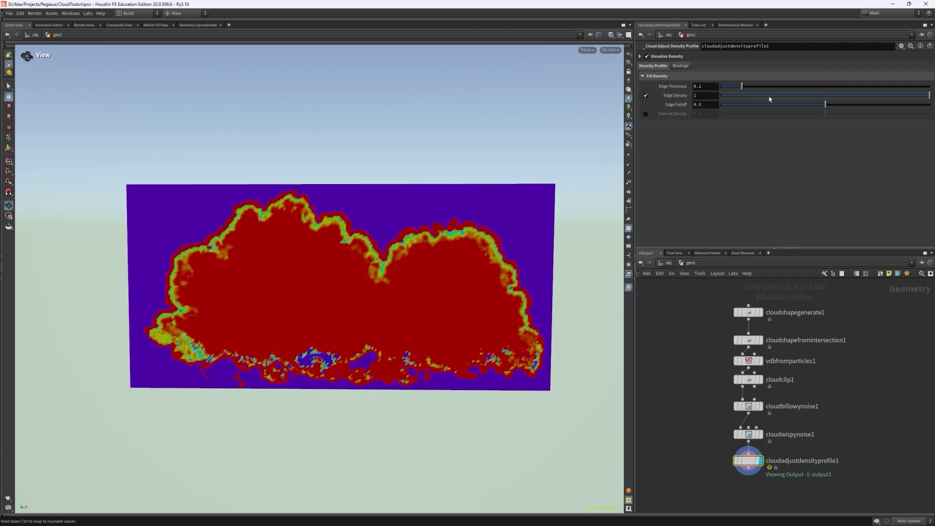
left_click_drag(880, 94, 929, 95)
left_click(646, 56)
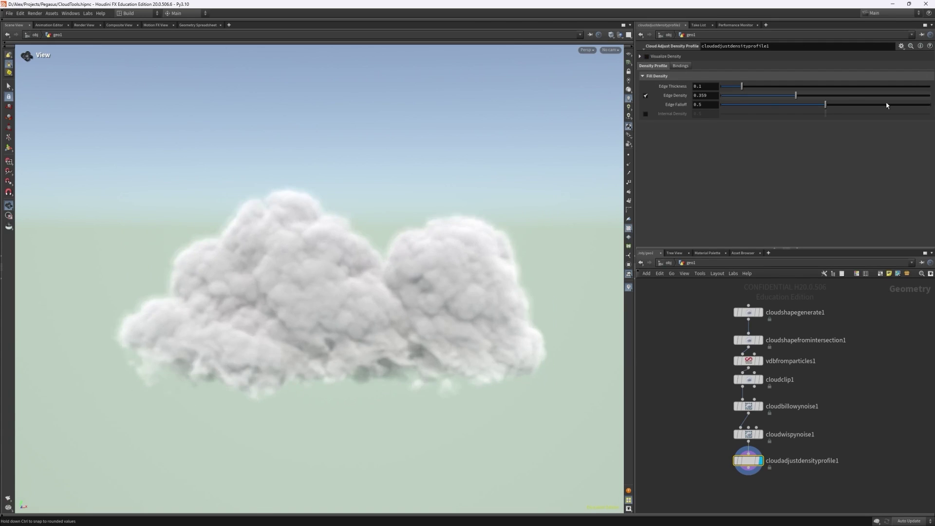
left_click(646, 114)
left_click_drag(825, 105, 874, 95)
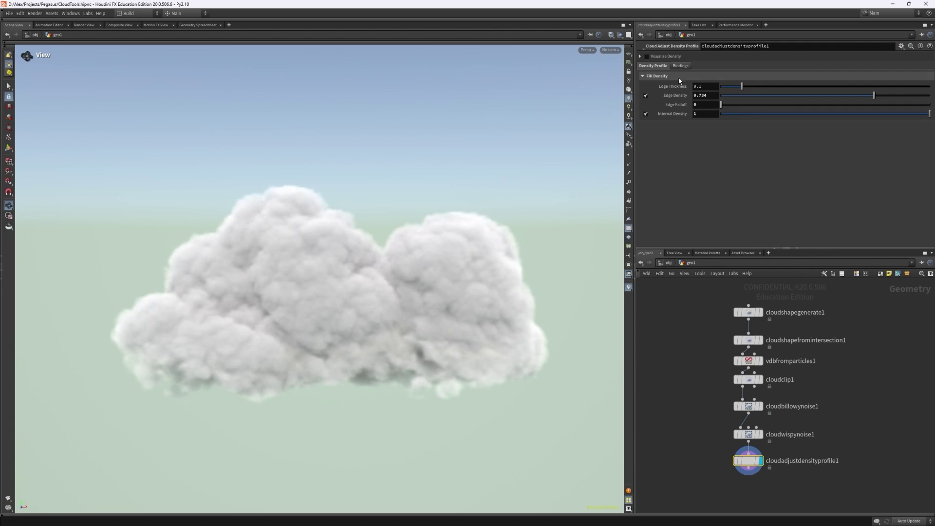
left_click_drag(760, 86, 827, 87)
left_click_drag(889, 86, 930, 86)
left_click_drag(874, 95, 872, 107)
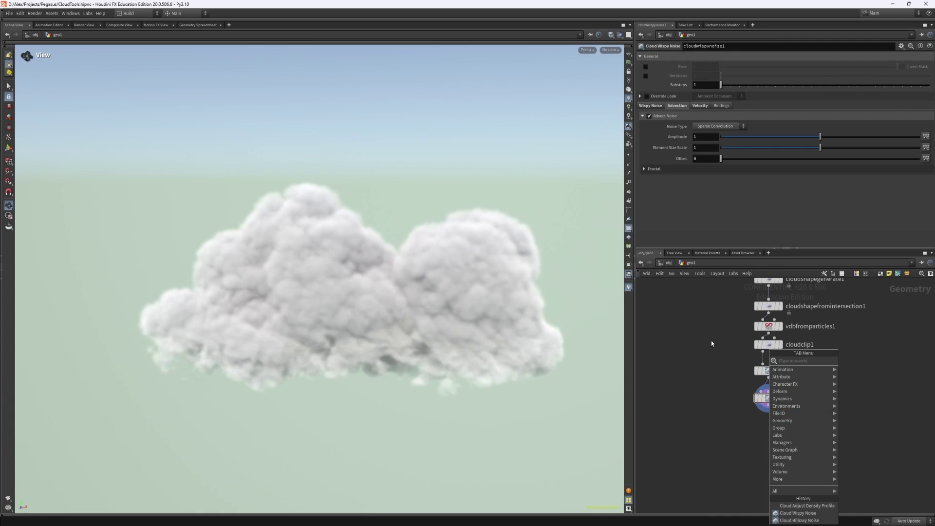
- Set vdbfromparticles1's Voxel Size to 0.03, then orbit and frame the refined cloud
key("Escape")
left_click(769, 326)
left_click(706, 56)
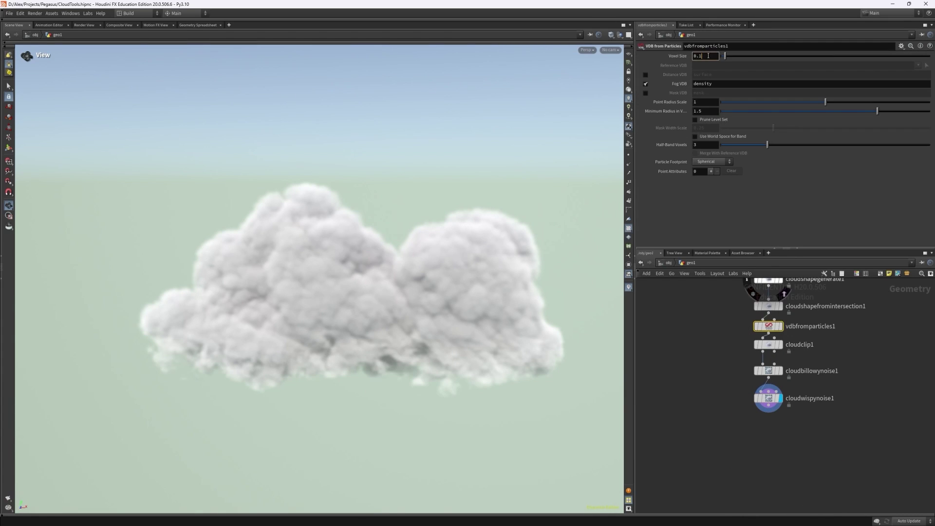
key("Return")
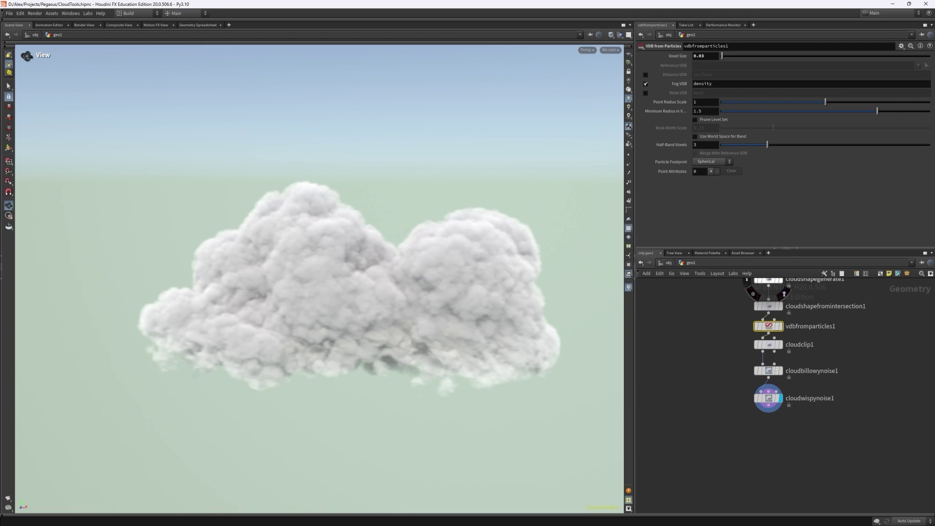
left_click_drag(545, 297, 933, 411)
key("f")
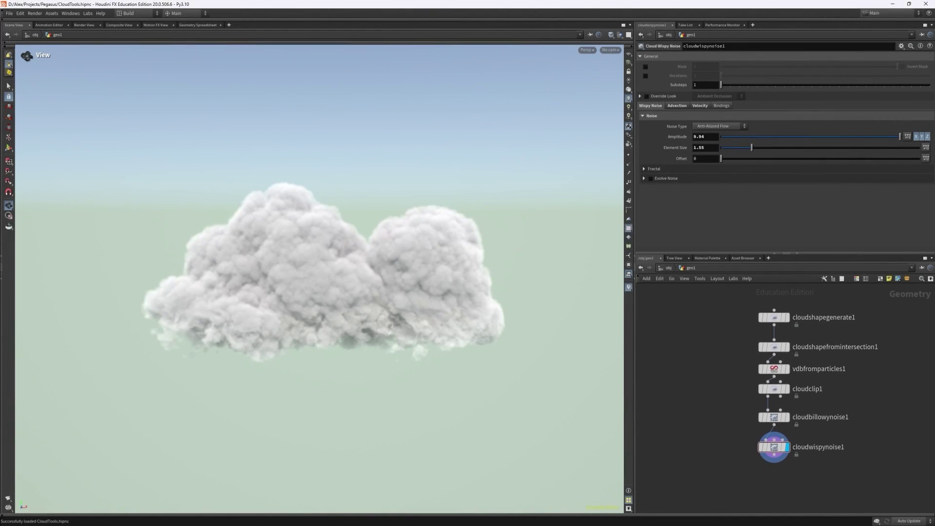
- Wire a new Convert VDB node from cloudwispynoise1 and tuck it underneath
left_click_drag(790, 253, 791, 214)
middle_click_drag(871, 428, 870, 395)
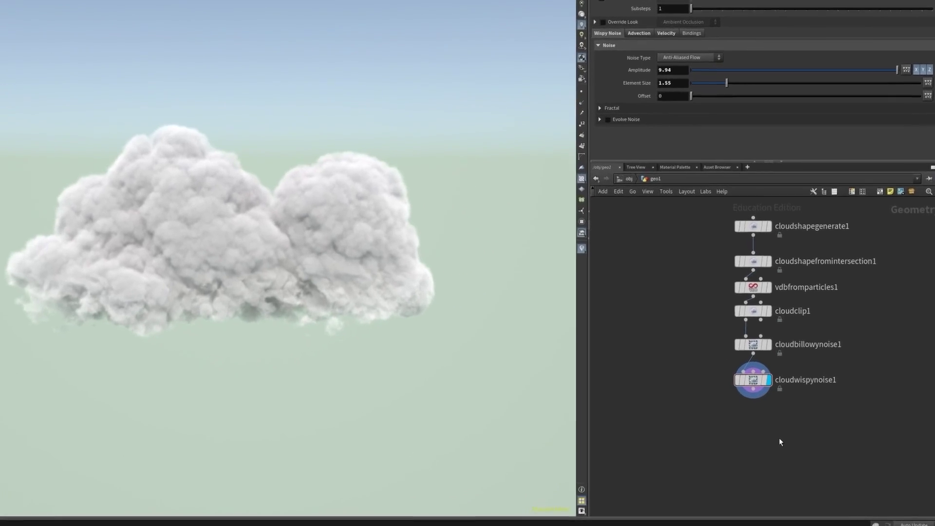
left_click(774, 405)
left_click(700, 431)
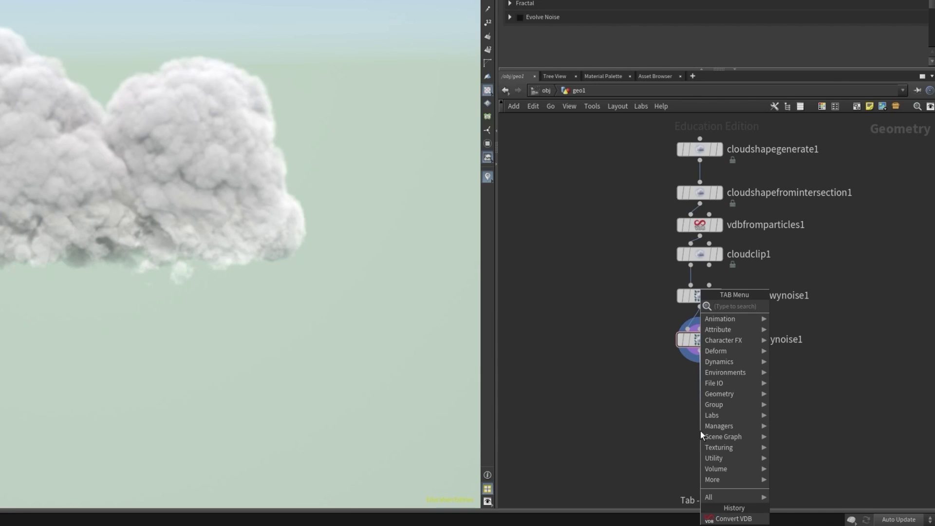
type("convert")
key("Down")
key("Down")
key("Down")
key("Down")
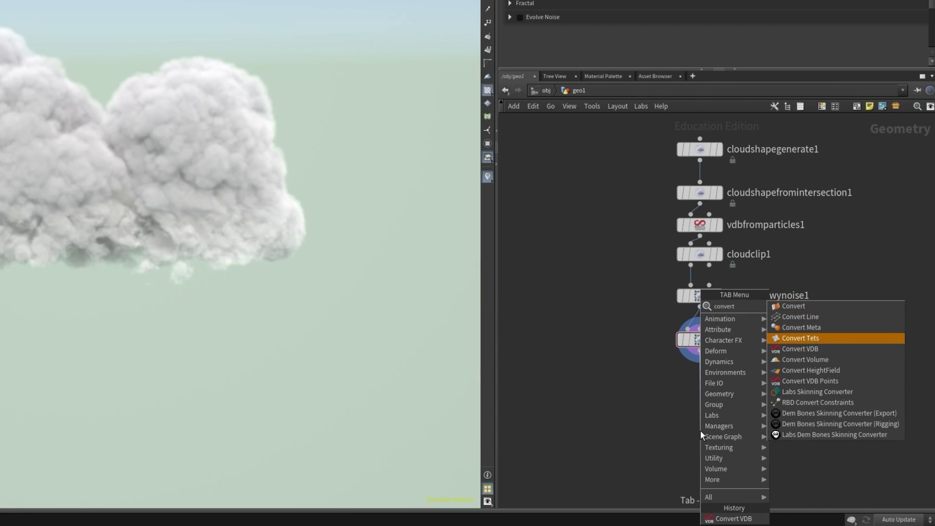
key("Return")
left_click_drag(703, 433, 703, 382)
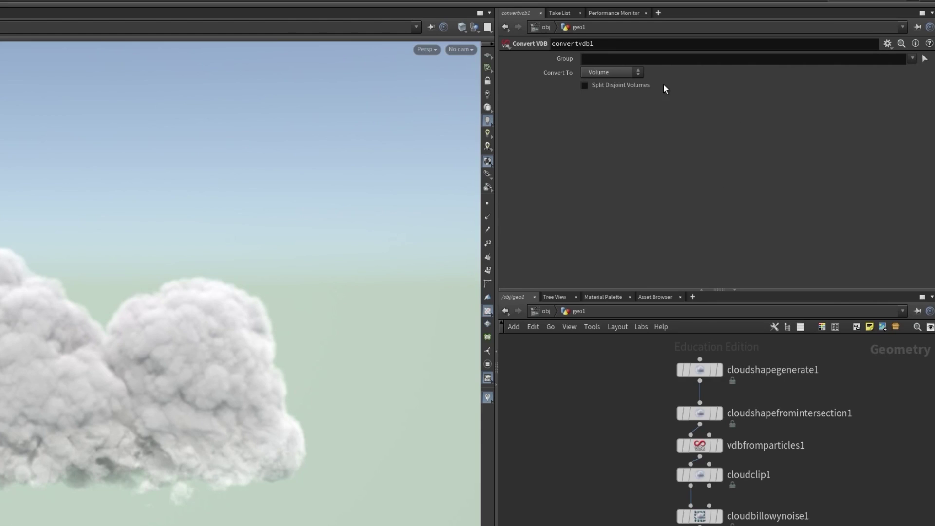
- Set convertvdb1 to convert to a 32-bit Float VDB with Prune Tolerance off
left_click(606, 72)
left_click(618, 93)
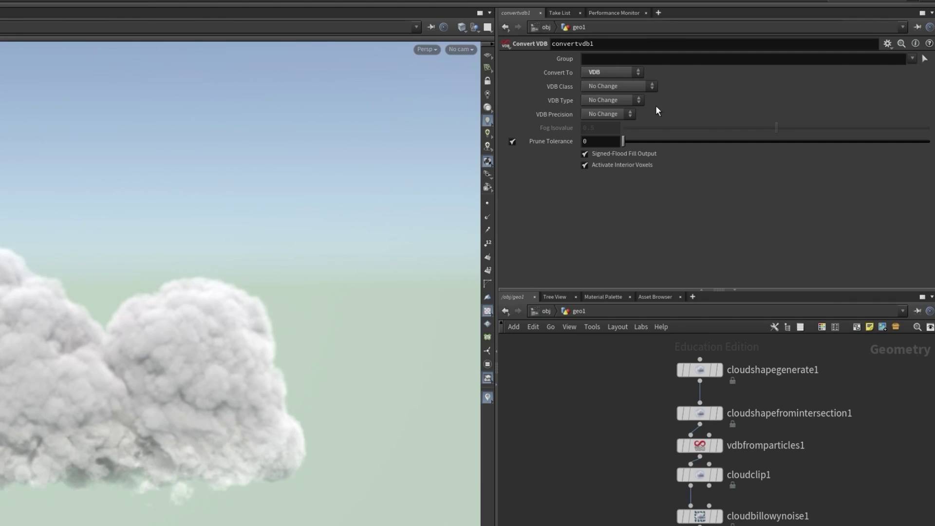
left_click(620, 100)
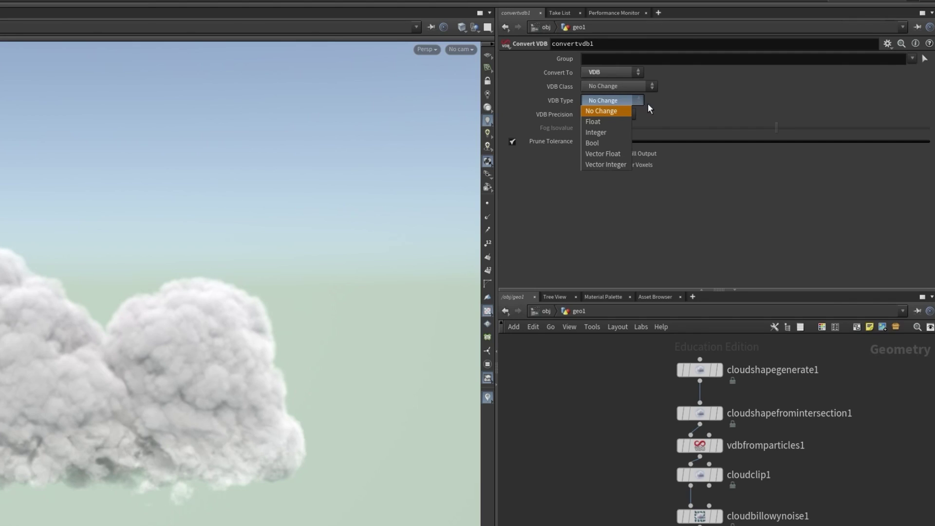
left_click(614, 121)
left_click(612, 114)
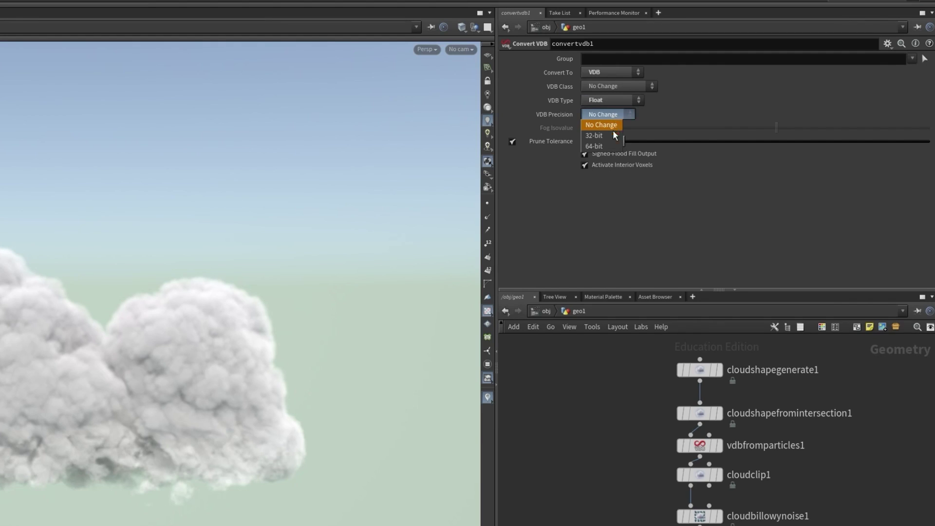
left_click(595, 136)
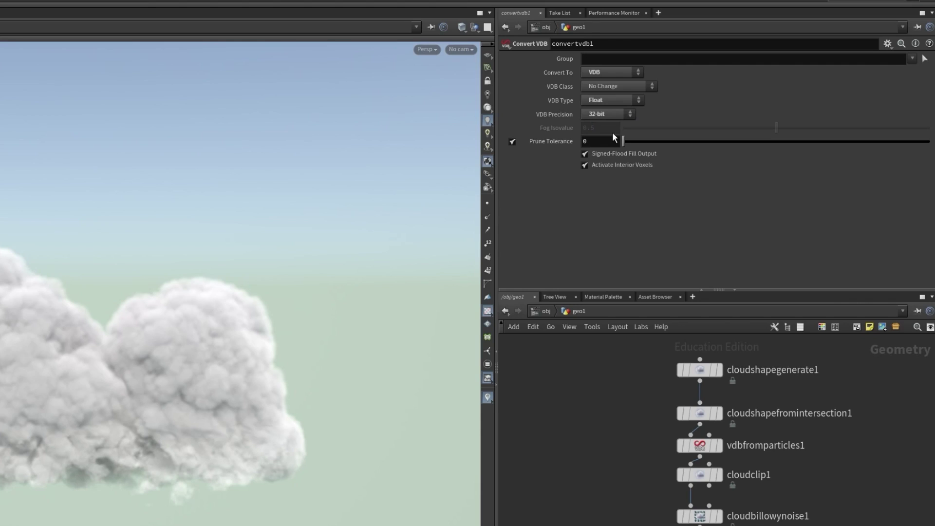
left_click(512, 141)
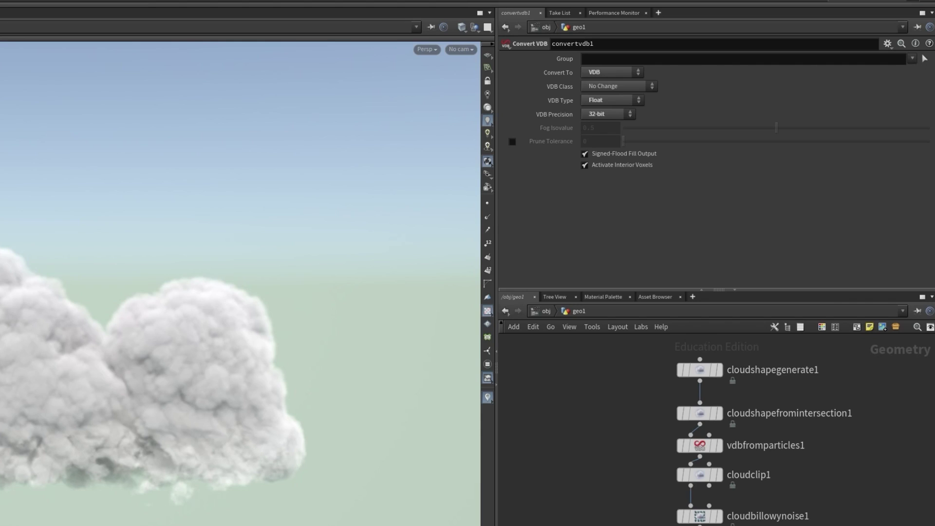
left_click(700, 445)
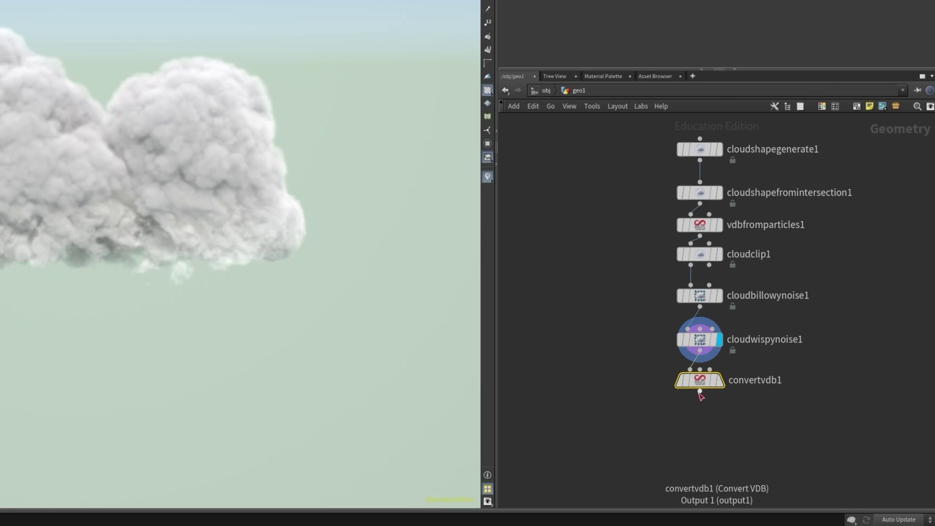
- Add filecache1 below convertvdb1 and enable Load from Disk
left_click_drag(700, 392, 694, 443)
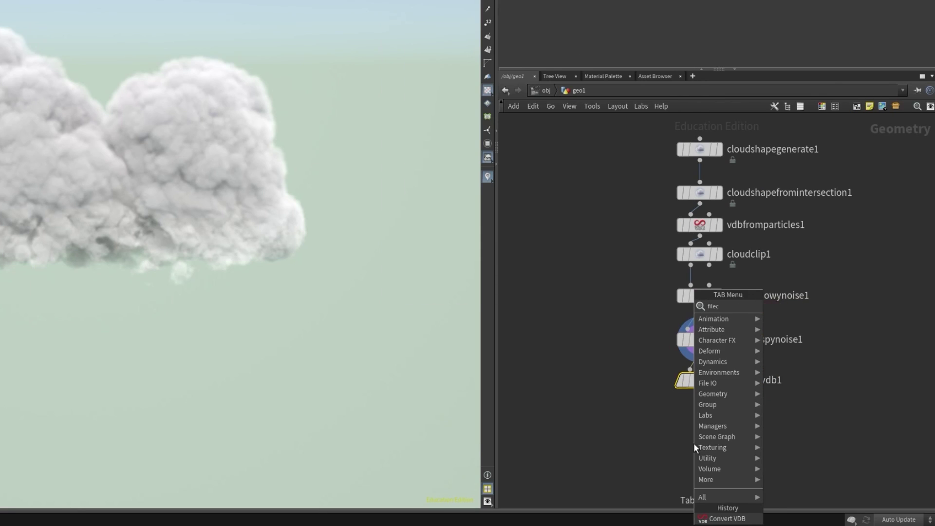
type("filecache")
key("Return")
left_click(701, 422)
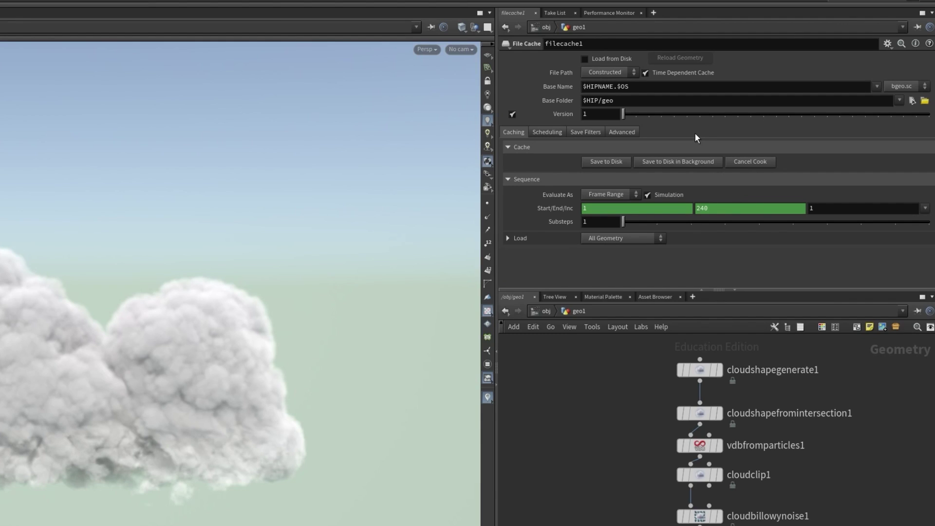
left_click(585, 59)
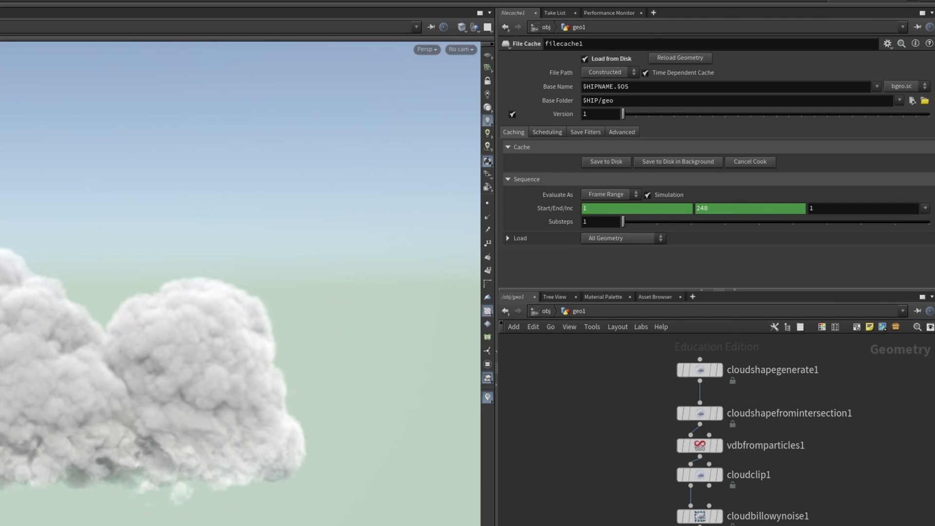
- Point the cache at a single-frame Cloud1 vdb file in the VDBRenders folder
left_click(604, 86)
type("Cloud1")
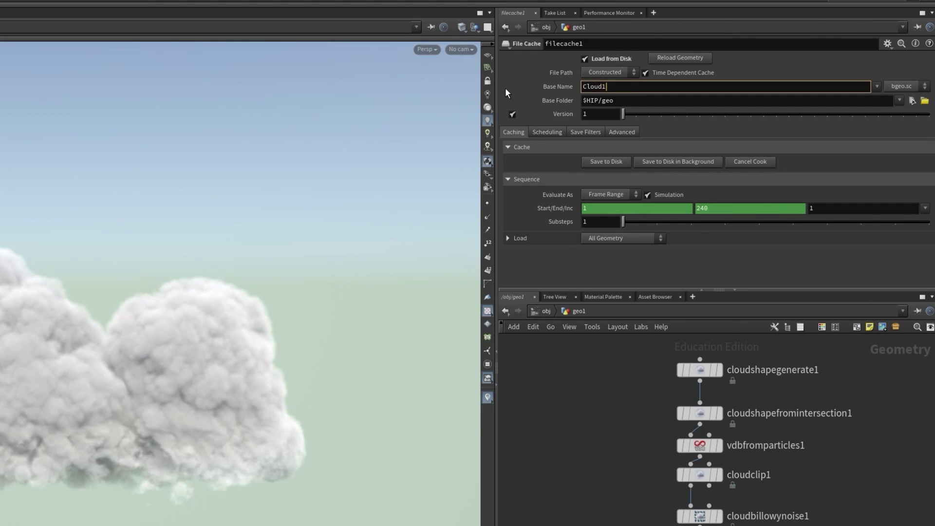
key("Return")
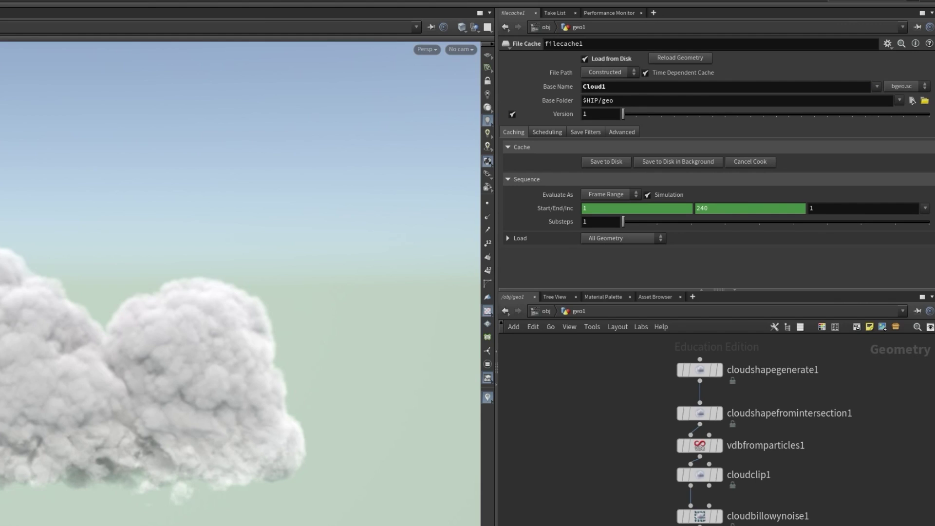
type("D:/Alex/Projects/Pegasus/VDBRenders/")
key("Return")
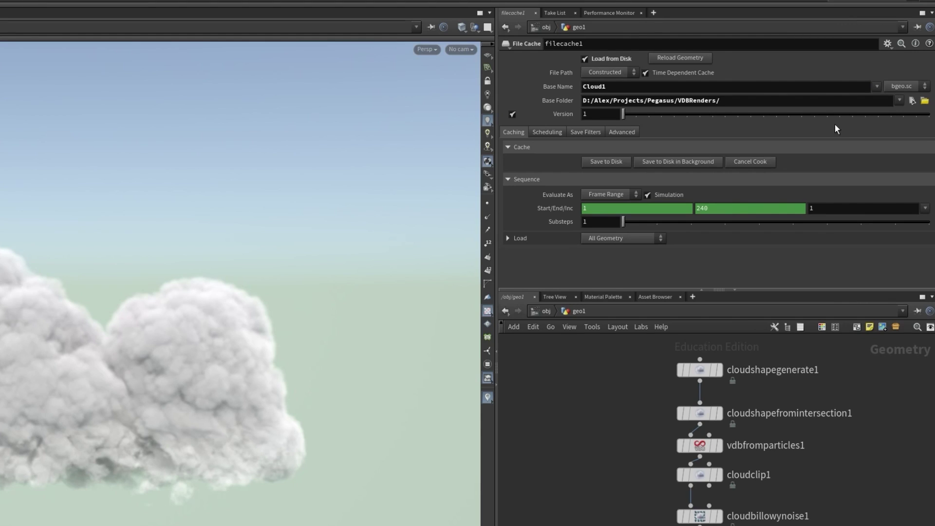
left_click(899, 86)
left_click(612, 193)
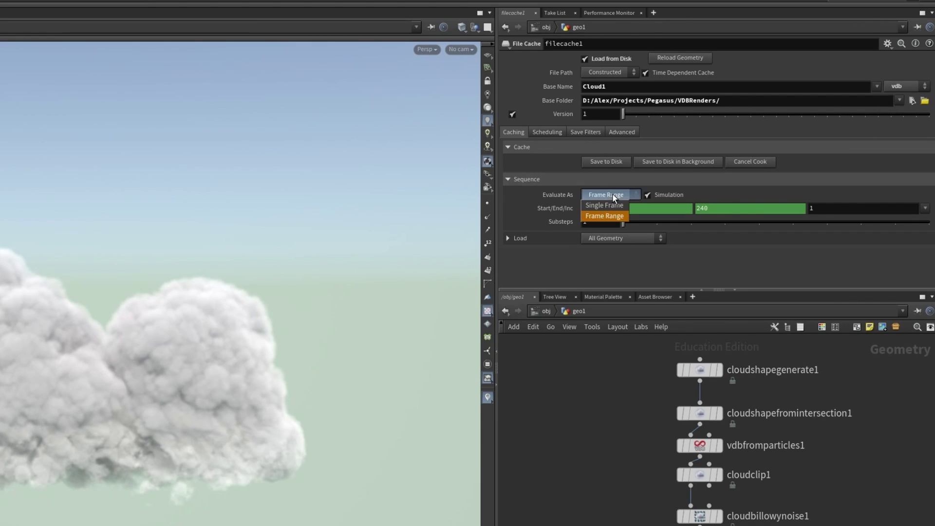
left_click(603, 206)
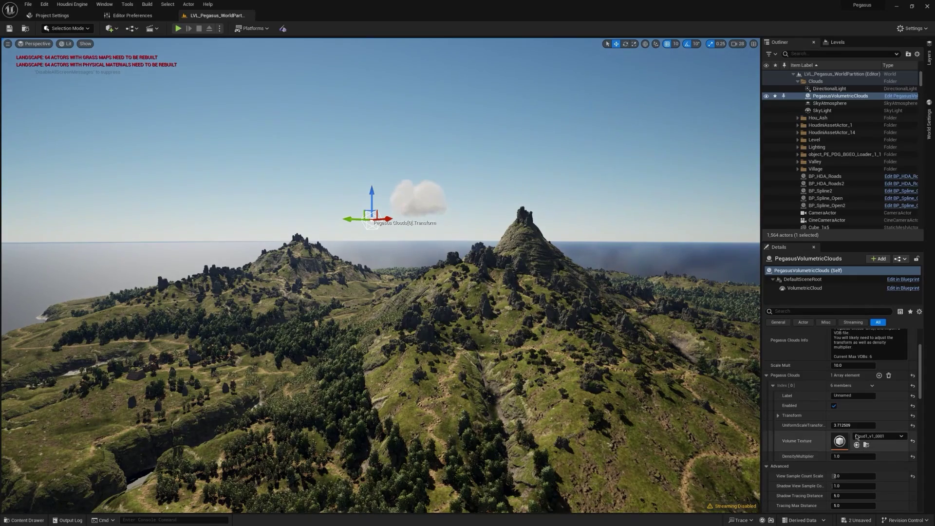
- Scale the Pegasus cloud to 9.736, move it above the peaks, and set density multiplier 0.496
left_click_drag(852, 425, 879, 426)
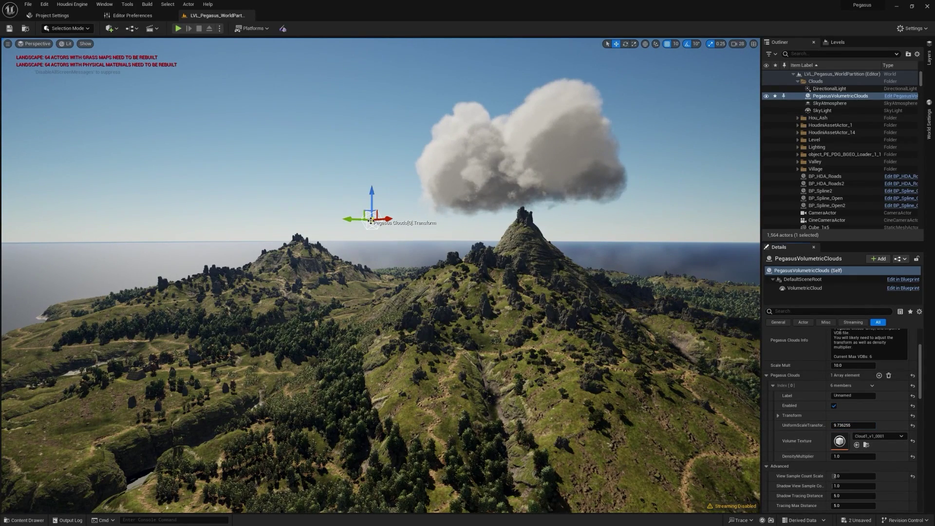
left_click_drag(371, 214, 700, 334)
key("e")
left_click_drag(852, 456, 827, 456)
right_click_drag(390, 243, 389, 214)
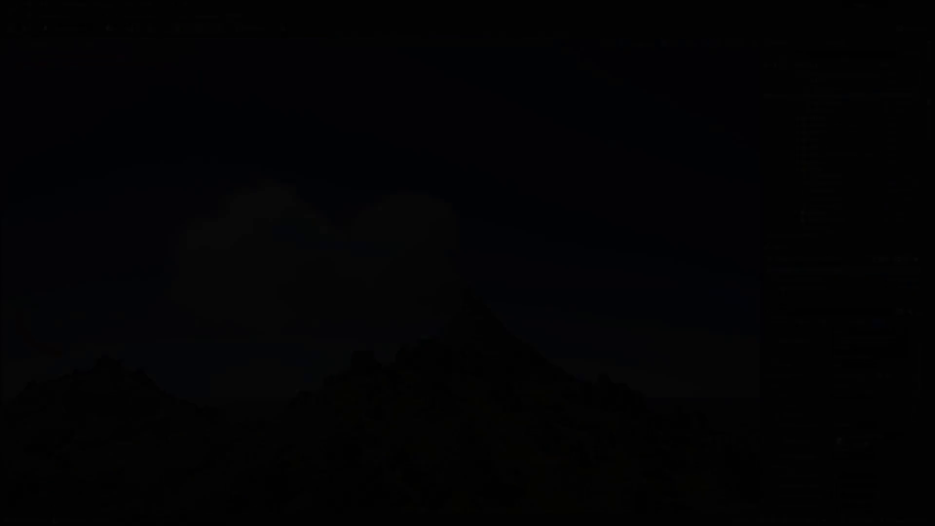